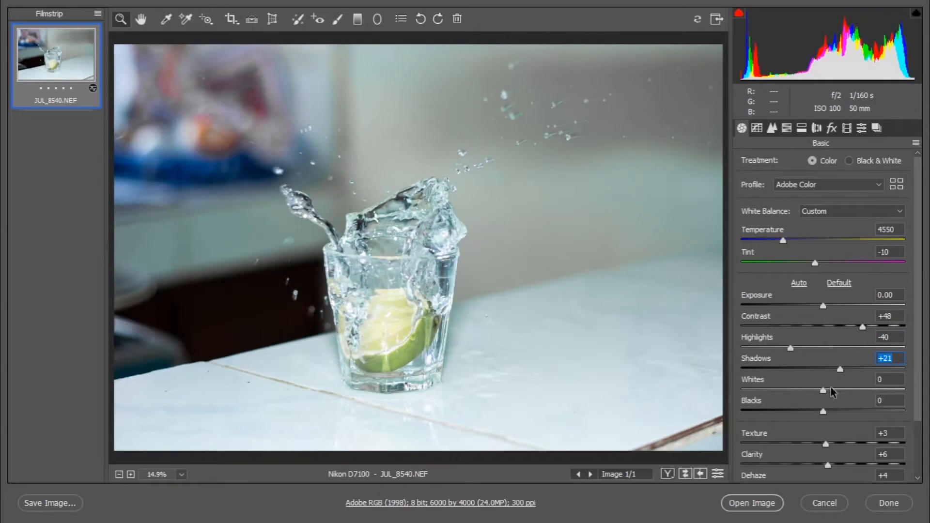
Set the photo's Tint to +3, Whites to -29 and Blacks to -14
{"action": "left_click_drag", "start_coordinate": [815, 263], "coordinate": [827, 263]}
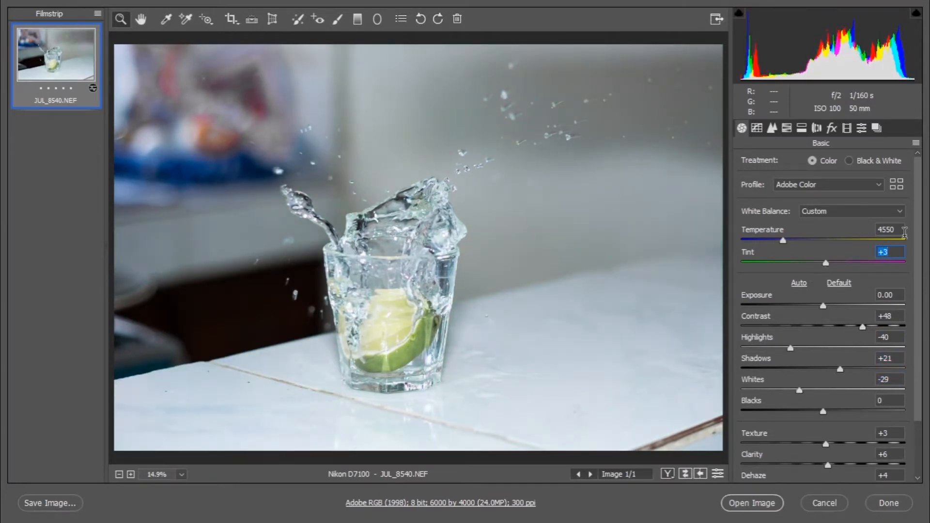
{"action": "scroll", "coordinate": [823, 315], "scroll_direction": "down", "scroll_amount": 3}
{"action": "mouse_move", "coordinate": [822, 343]}
{"action": "left_mouse_down"}
{"action": "mouse_move", "coordinate": [785, 348]}
{"action": "mouse_move", "coordinate": [812, 345]}
{"action": "left_mouse_up"}
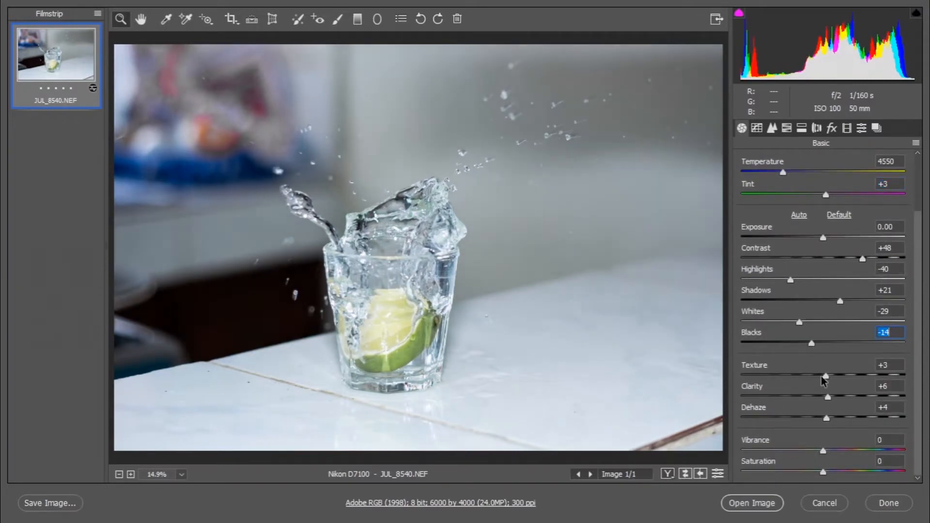
Set Texture to +89 and Clarity to +63, and raise Dehaze to bring out detail in the splash
{"action": "left_click_drag", "start_coordinate": [825, 376], "coordinate": [896, 371]}
{"action": "left_click_drag", "start_coordinate": [828, 397], "coordinate": [885, 390]}
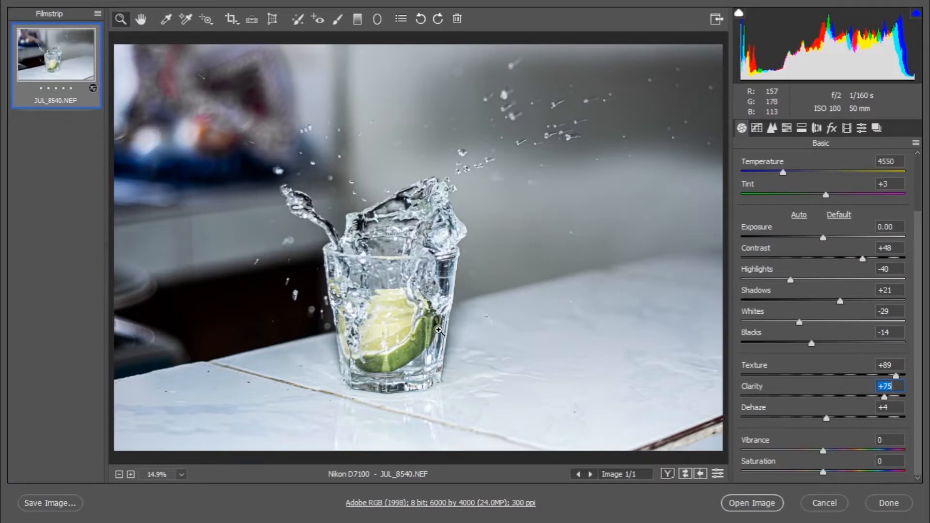
{"action": "left_click_drag", "start_coordinate": [885, 399], "coordinate": [845, 423]}
Set Blacks to +28, Dehaze to +19, Whites to -92 and Contrast to +35
{"action": "left_click_drag", "start_coordinate": [811, 343], "coordinate": [846, 342]}
{"action": "left_click_drag", "start_coordinate": [845, 418], "coordinate": [842, 410]}
{"action": "left_click_drag", "start_coordinate": [800, 323], "coordinate": [749, 323]}
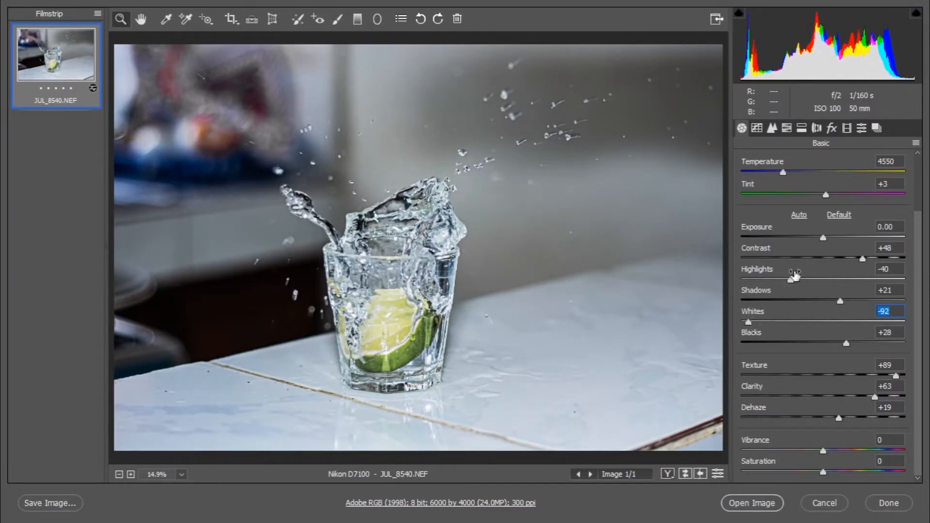
{"action": "left_click_drag", "start_coordinate": [862, 259], "coordinate": [853, 260]}
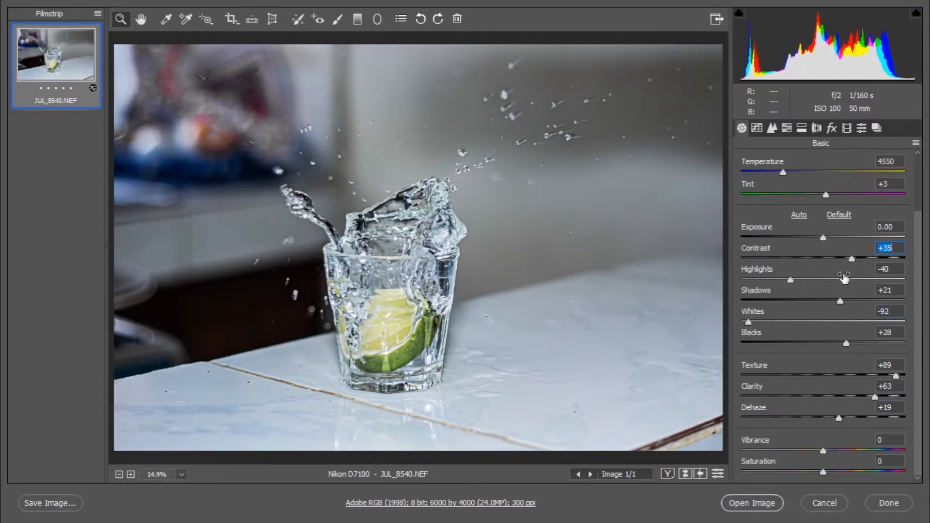
Adjust the parametric tone curve to Highlights +17, Lights +33, Darks -9 and Shadows +13
{"action": "left_click", "coordinate": [758, 129]}
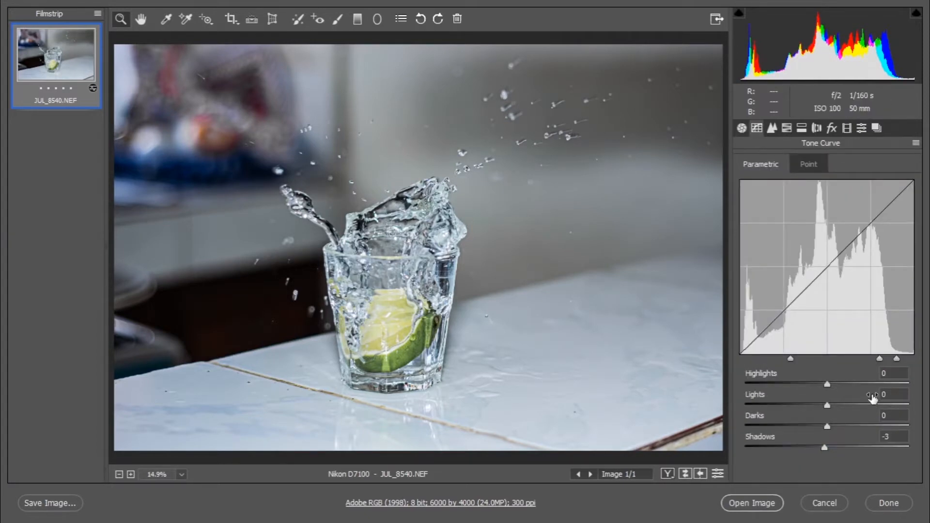
{"action": "left_click", "coordinate": [838, 448]}
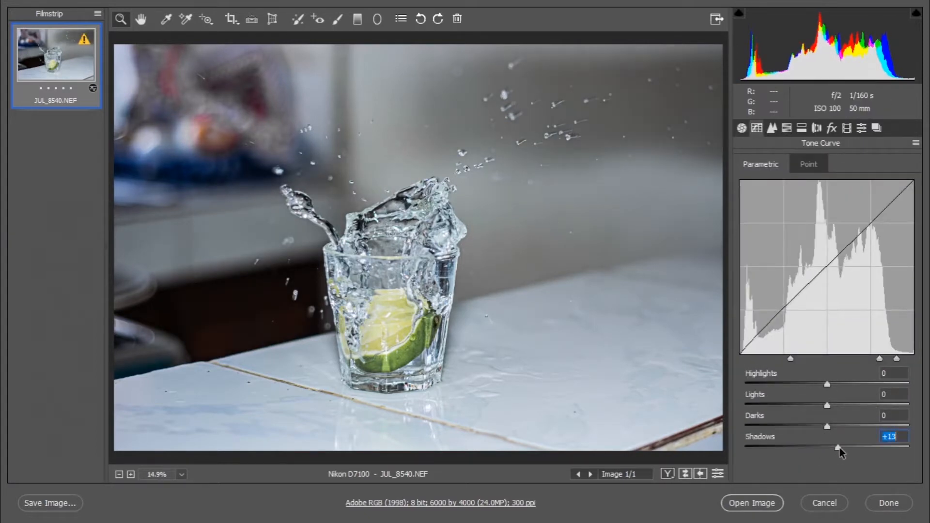
{"action": "left_click_drag", "start_coordinate": [827, 426], "coordinate": [854, 404]}
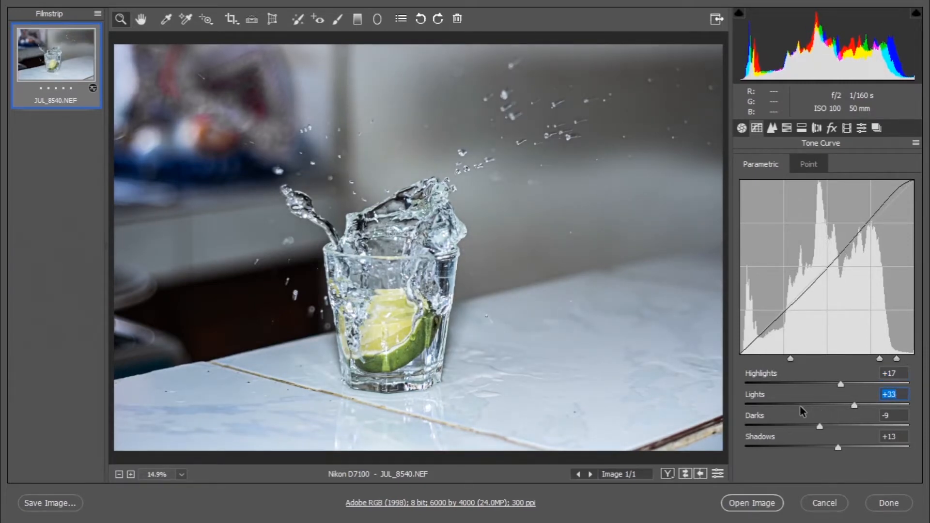
Shift the Greens hue to +48 in the HSL adjustments to make the lime greener
{"action": "left_click", "coordinate": [774, 130]}
{"action": "left_click", "coordinate": [787, 130]}
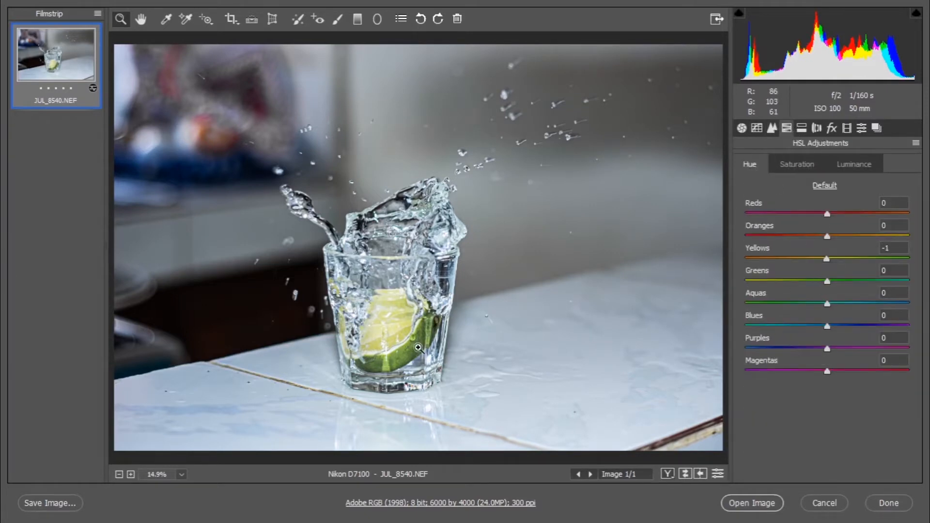
{"action": "left_click_drag", "start_coordinate": [828, 285], "coordinate": [866, 282]}
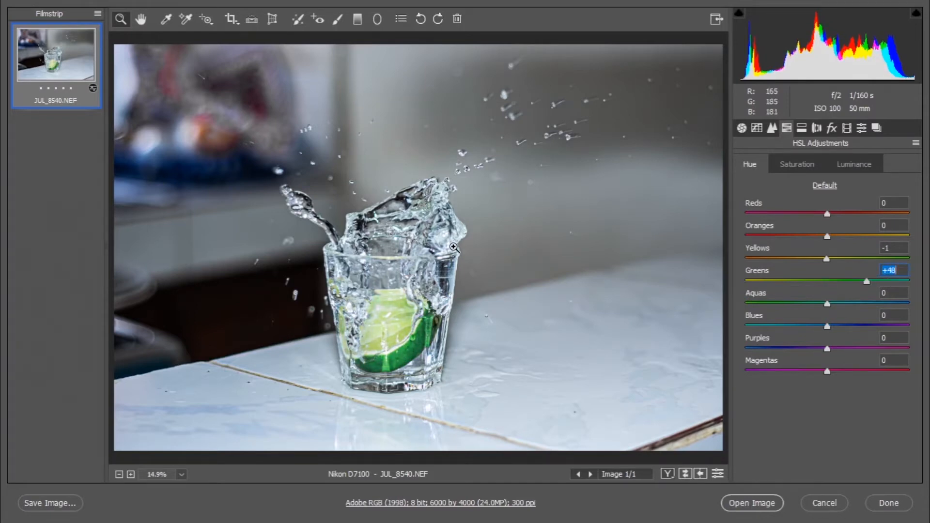
Try a Greens hue of -15 and inspect its effect on the splash and glass up close
{"action": "left_click", "coordinate": [435, 206]}
{"action": "left_click", "coordinate": [411, 261]}
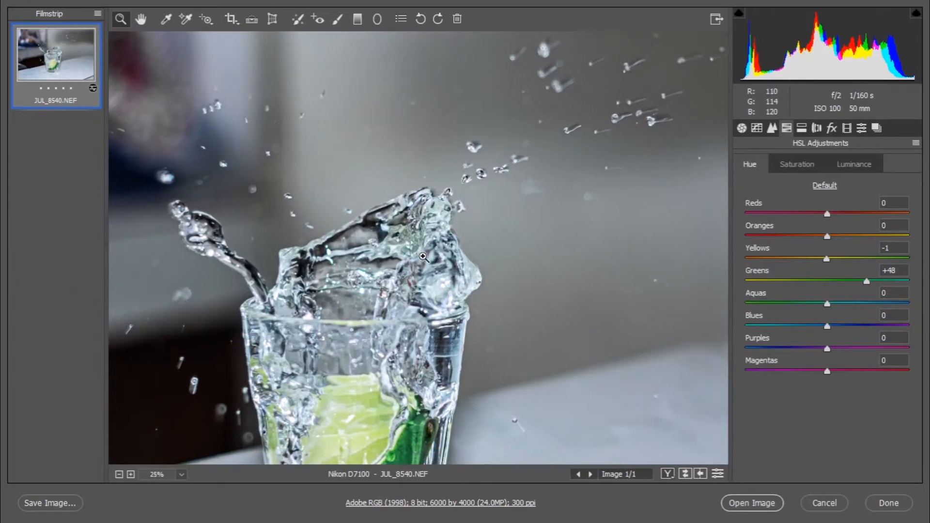
{"action": "left_click", "coordinate": [423, 258]}
{"action": "left_click", "coordinate": [342, 252]}
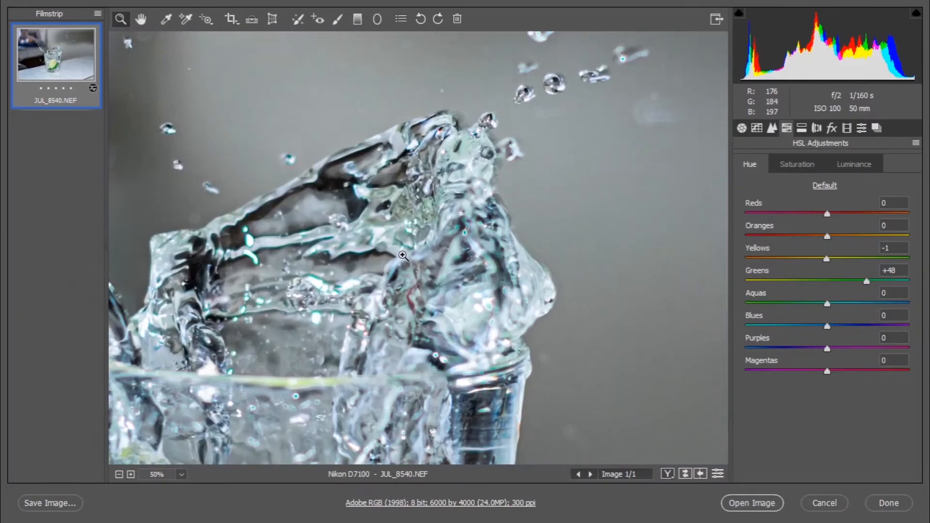
{"action": "left_click_drag", "start_coordinate": [866, 283], "coordinate": [804, 283]}
{"action": "left_click_drag", "start_coordinate": [409, 334], "coordinate": [476, 188]}
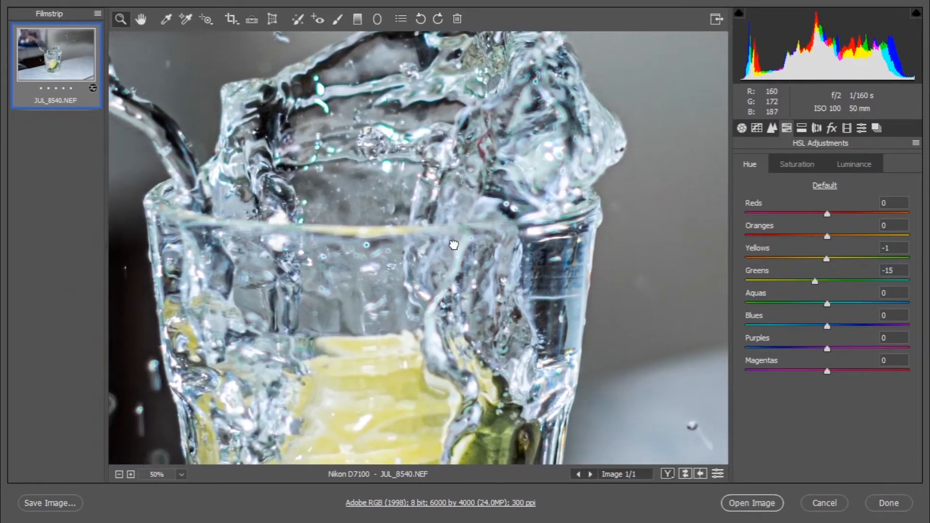
Set the Greens hue to +35 and the Aquas hue to +21
{"action": "left_click", "coordinate": [438, 264], "text": "alt"}
{"action": "left_click", "coordinate": [437, 264], "text": "alt"}
{"action": "left_click_drag", "start_coordinate": [816, 281], "coordinate": [854, 283]}
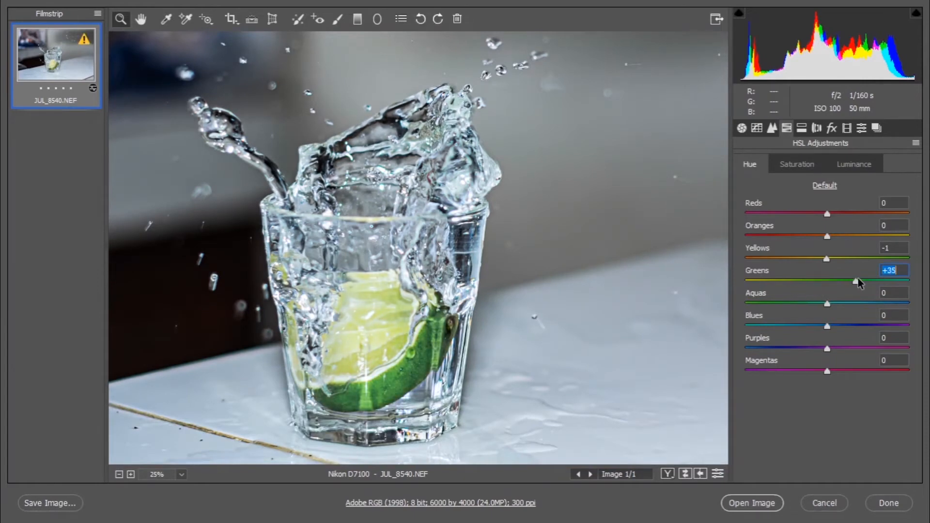
{"action": "left_click_drag", "start_coordinate": [828, 303], "coordinate": [847, 314]}
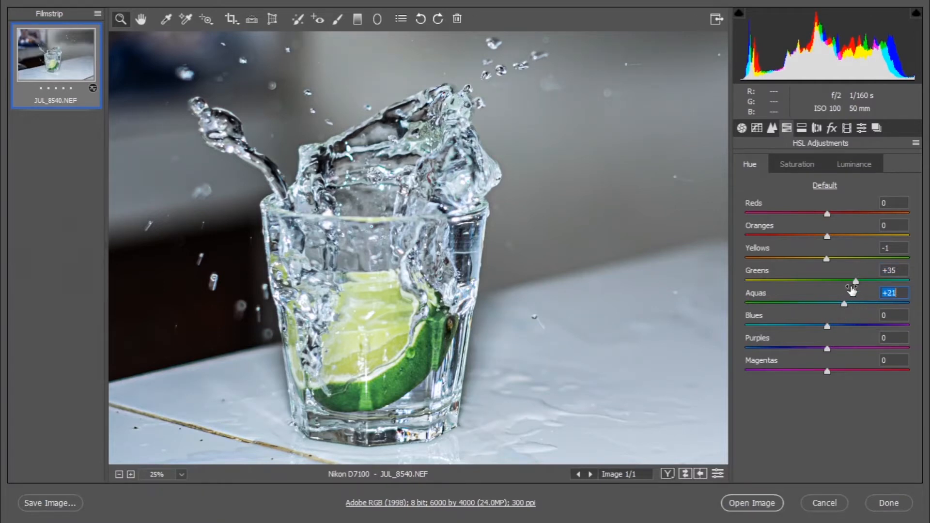
Set the Greens saturation to -46 in the HSL adjustments and check the whole photo
{"action": "left_click", "coordinate": [797, 163]}
{"action": "left_click_drag", "start_coordinate": [767, 285], "coordinate": [789, 280]}
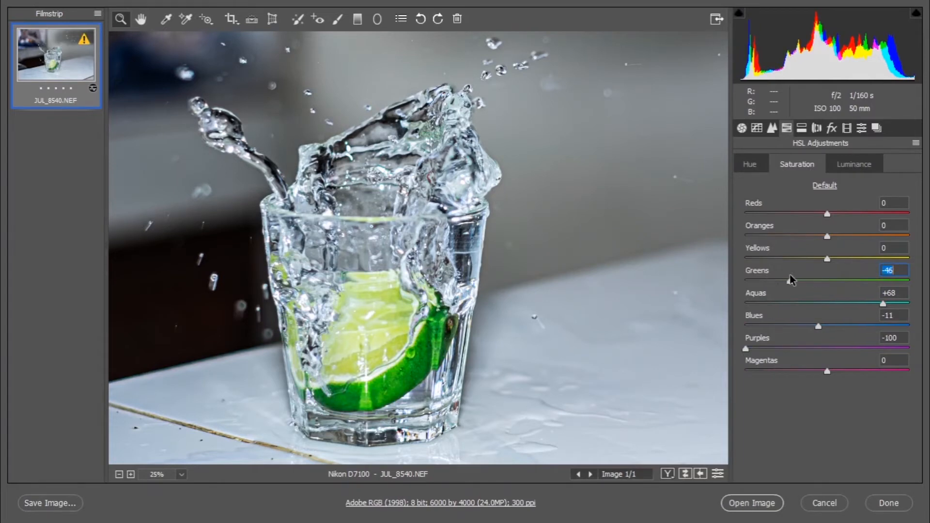
{"action": "left_click", "coordinate": [434, 288], "text": "alt"}
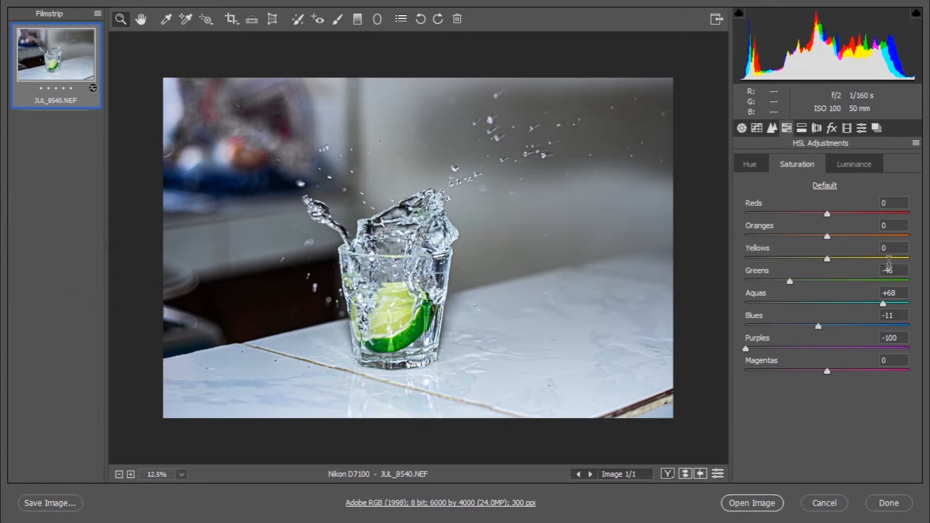
Open the developed raw photo in Photoshop and unlock its Background layer
{"action": "left_click", "coordinate": [752, 503]}
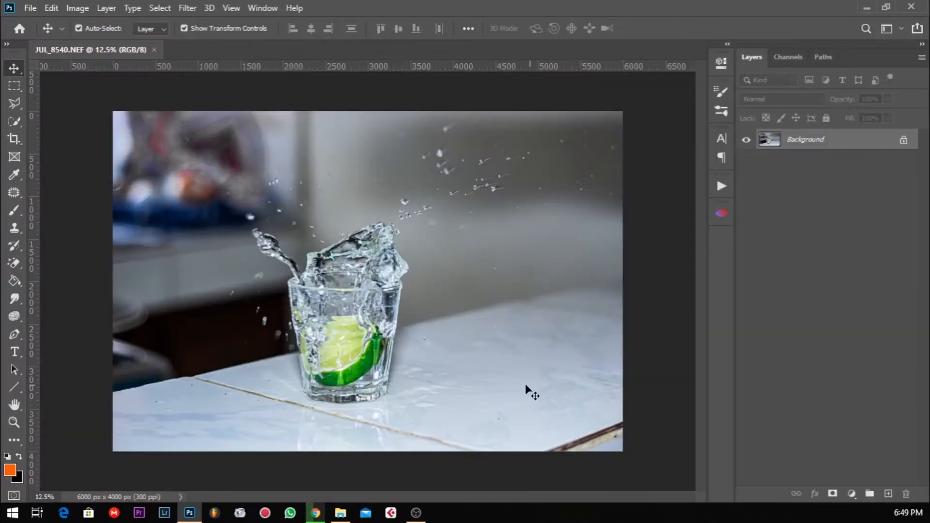
{"action": "left_click", "coordinate": [903, 140]}
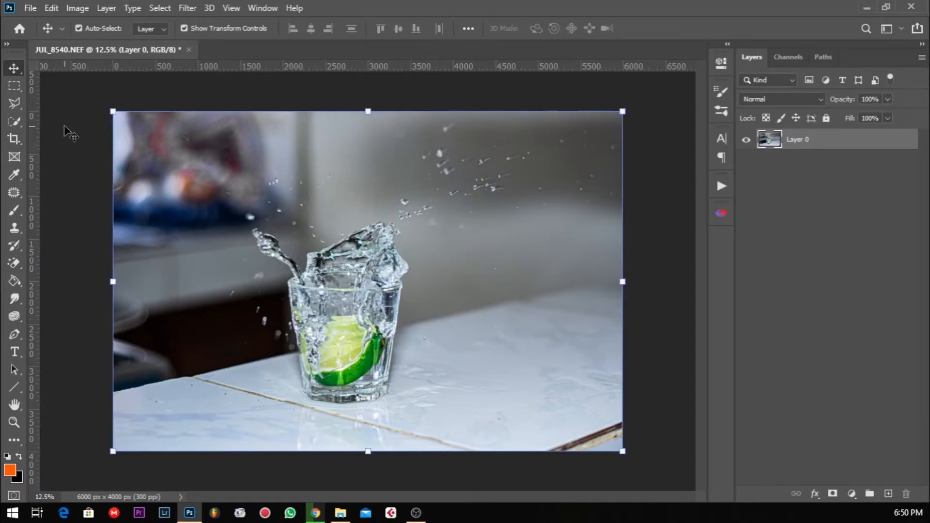
Crop the photo to 5440 x 3712 px, trimming its right and bottom edges to remove the table's edge
{"action": "left_click", "coordinate": [15, 139]}
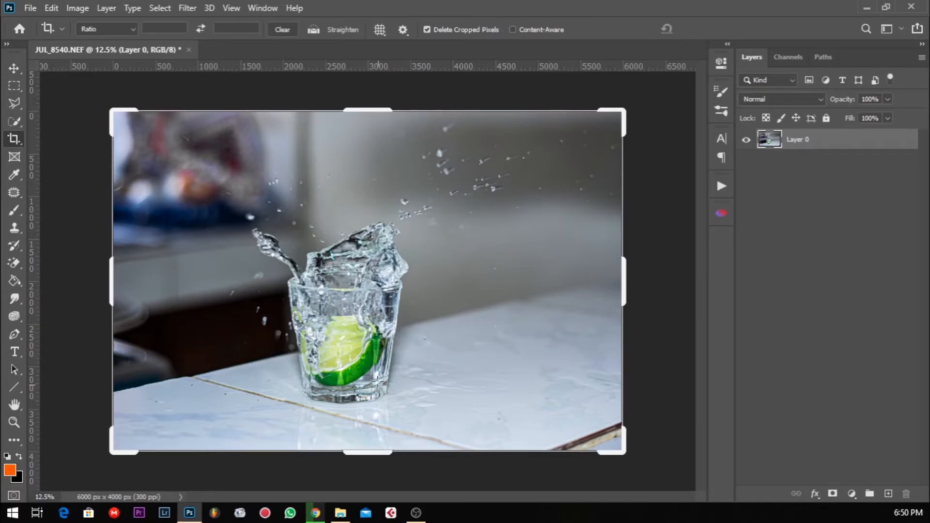
{"action": "left_click_drag", "start_coordinate": [355, 454], "coordinate": [354, 442]}
{"action": "left_click_drag", "start_coordinate": [624, 296], "coordinate": [601, 296]}
{"action": "key", "text": "ctrl+r"}
{"action": "left_click_drag", "start_coordinate": [353, 458], "coordinate": [359, 438]}
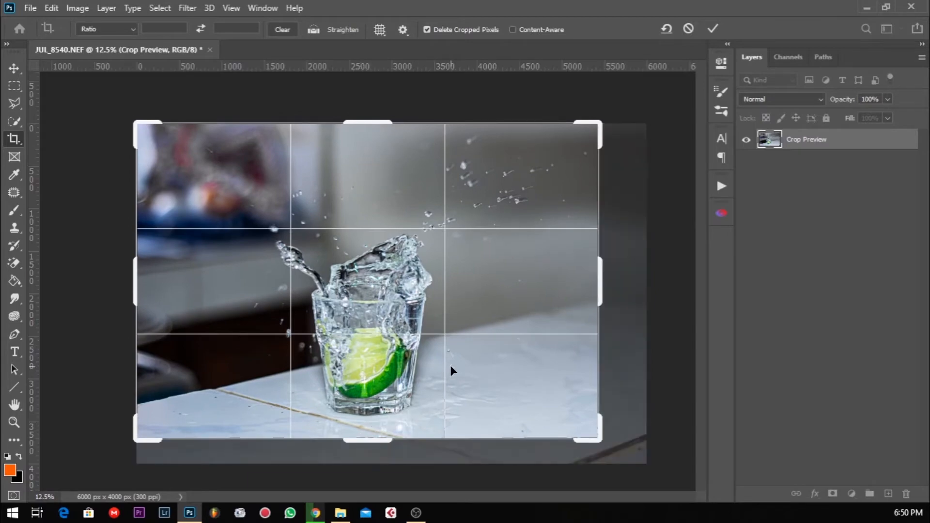
{"action": "key", "text": "Return"}
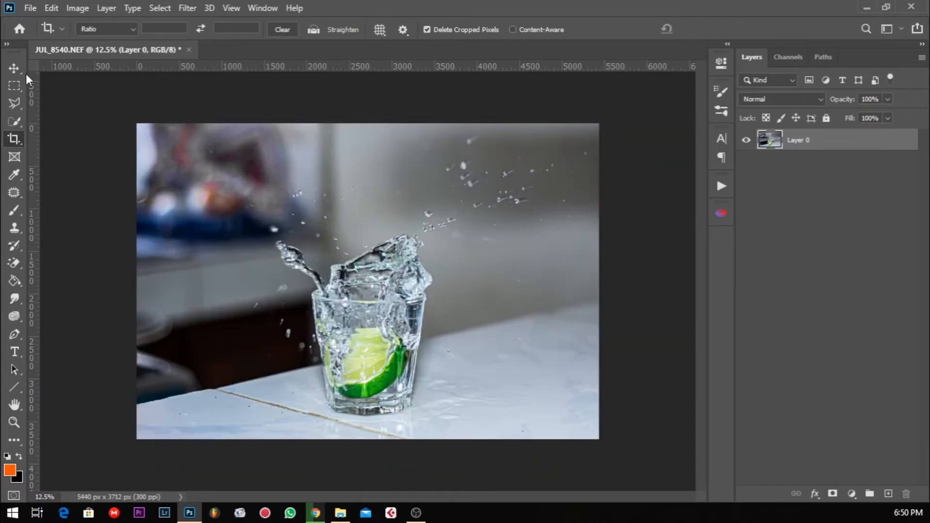
{"action": "key", "text": "v"}
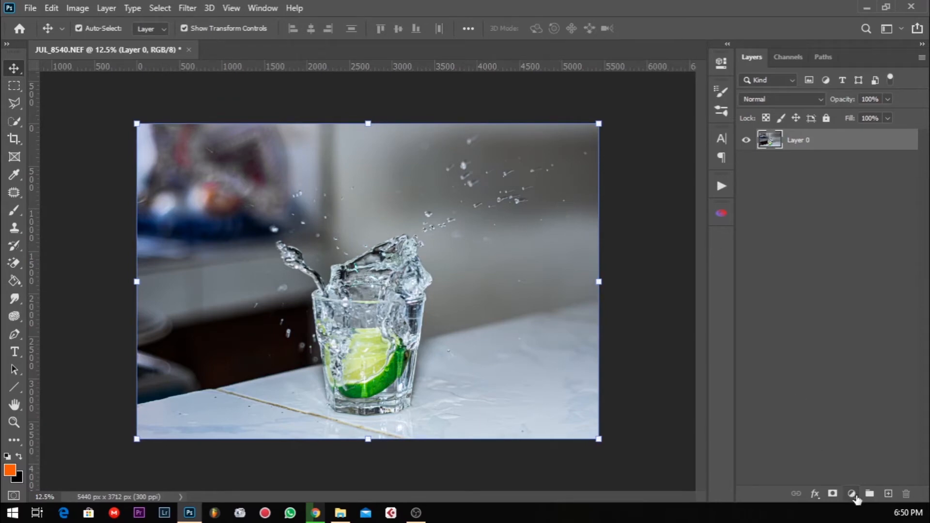
Add a Color Lookup adjustment layer, try filmstock_50.3dl and FoggyNight.3DL, and apply the Fuji ETERNA 250D Fuji 3510 (by Adobe).cube LUT
{"action": "left_click", "coordinate": [852, 493]}
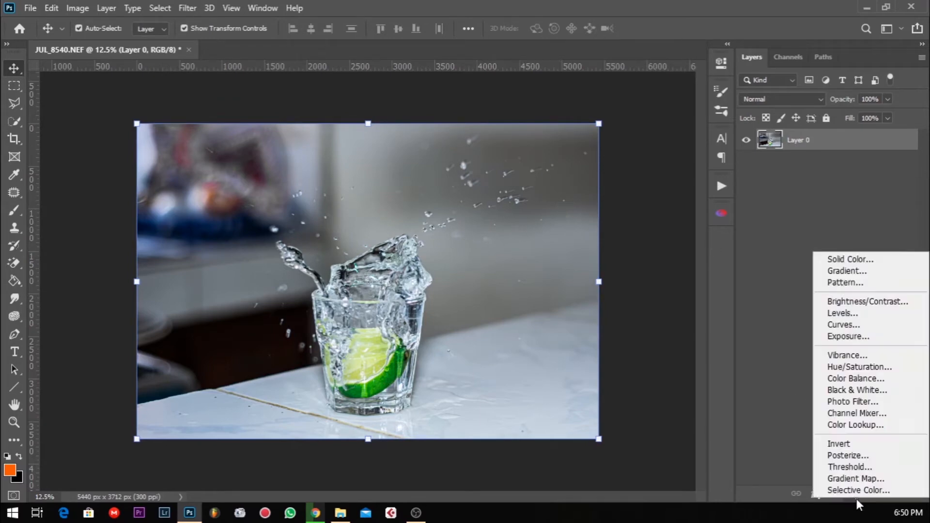
{"action": "left_click", "coordinate": [855, 425]}
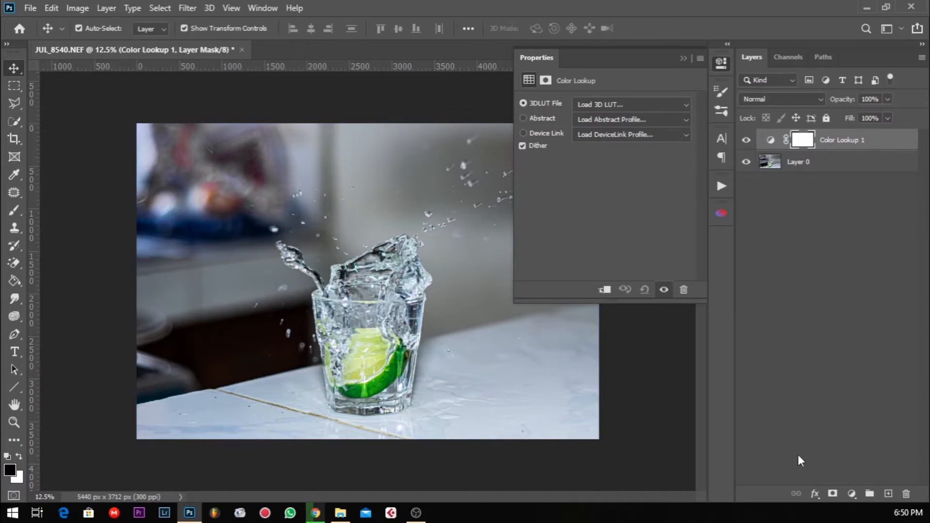
{"action": "left_click", "coordinate": [685, 107]}
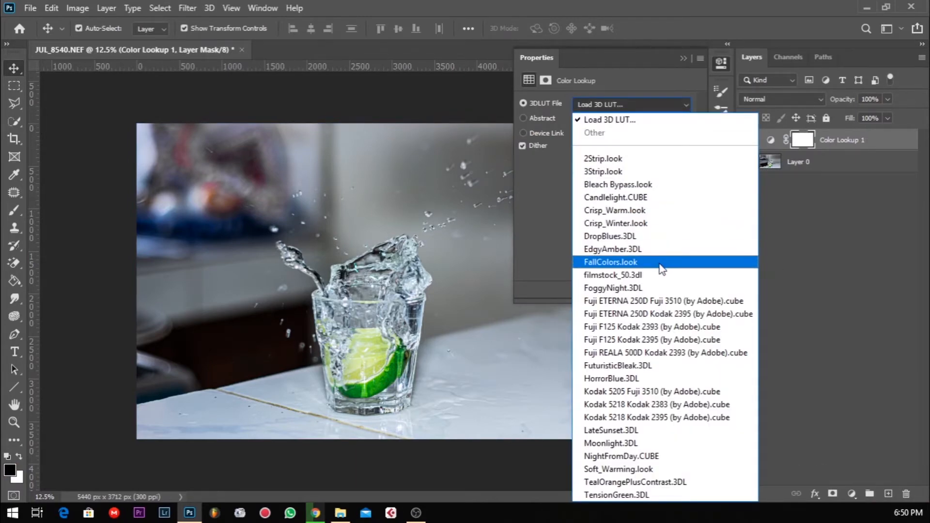
{"action": "left_click", "coordinate": [651, 278]}
{"action": "left_click", "coordinate": [685, 105]}
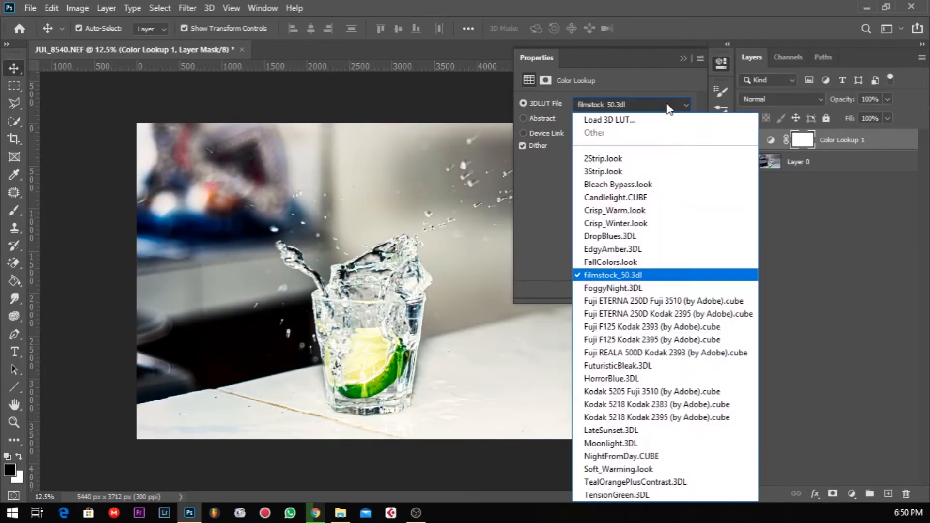
{"action": "left_click", "coordinate": [643, 285]}
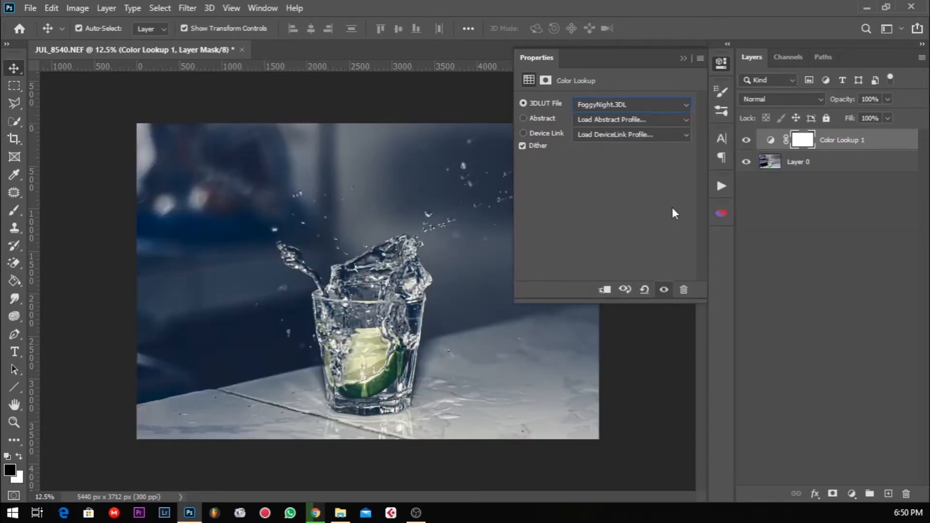
{"action": "left_click", "coordinate": [684, 104]}
{"action": "left_click", "coordinate": [634, 300]}
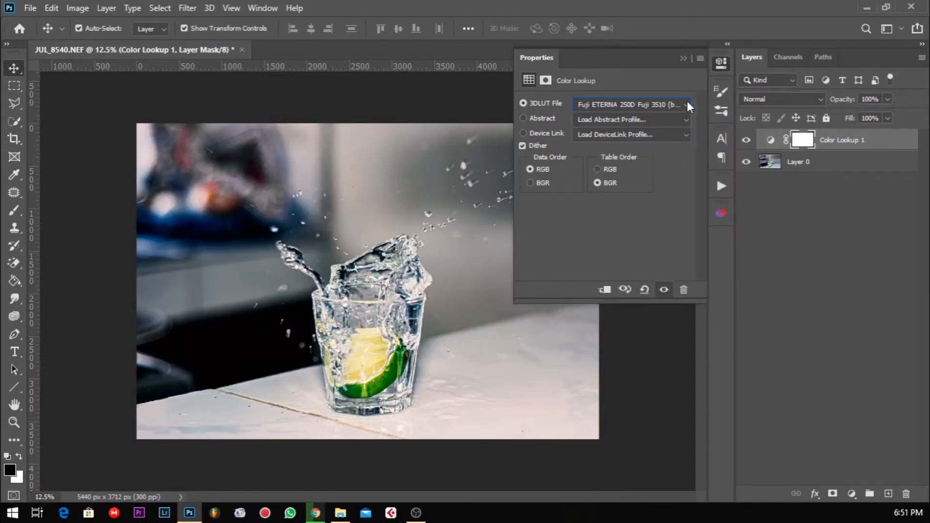
Compare the photo with and without the Color Lookup layer by toggling its visibility, leaving it shown
{"action": "left_click", "coordinate": [746, 140]}
{"action": "left_click", "coordinate": [746, 140]}
{"action": "left_click", "coordinate": [746, 140]}
{"action": "left_click", "coordinate": [746, 140]}
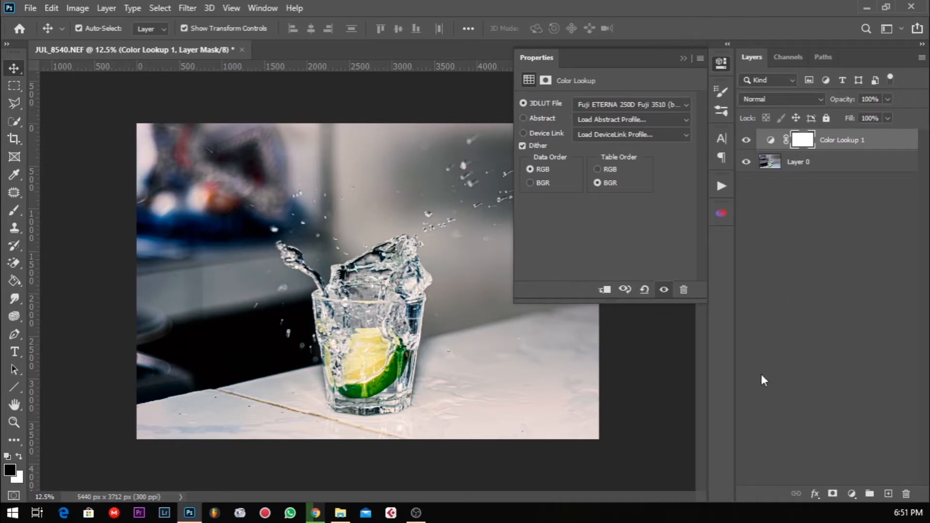
{"action": "left_click", "coordinate": [683, 58]}
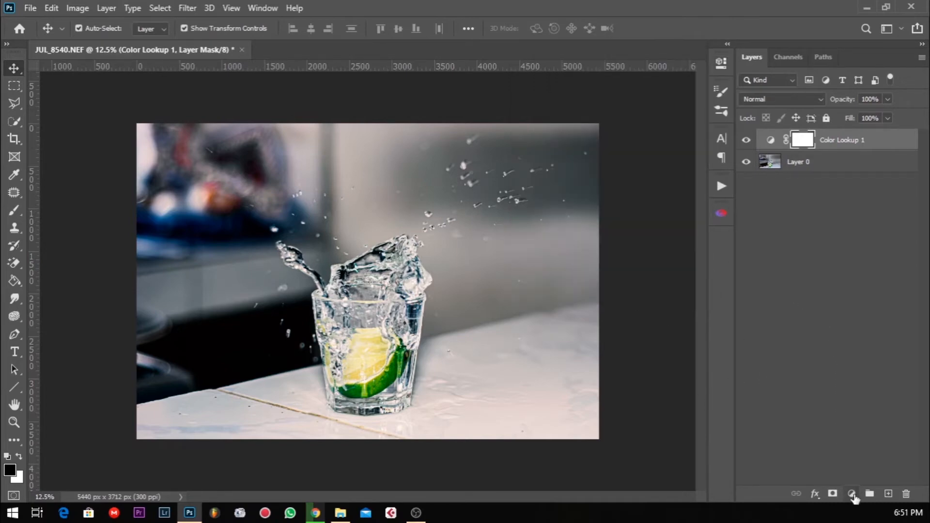
Add a Hue/Saturation adjustment layer with Saturation +10 and Lightness -6
{"action": "left_click", "coordinate": [852, 494]}
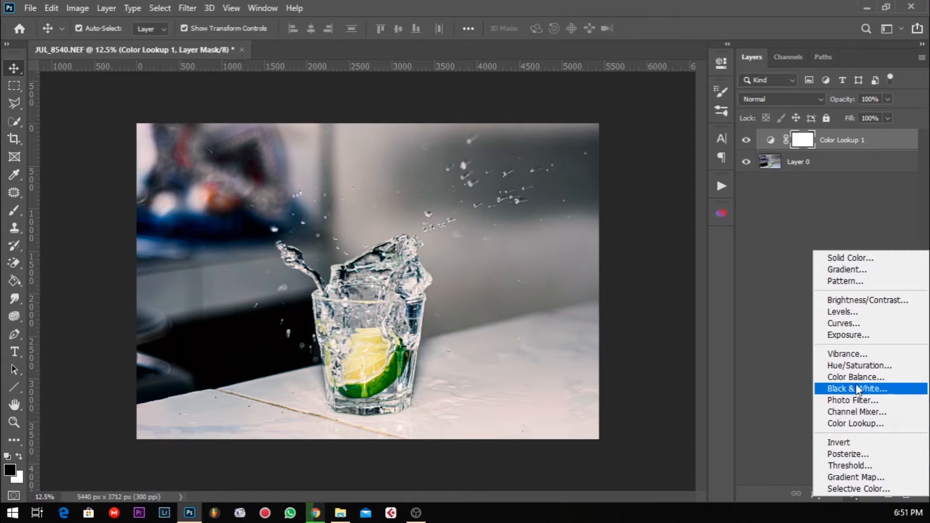
{"action": "left_click", "coordinate": [861, 364]}
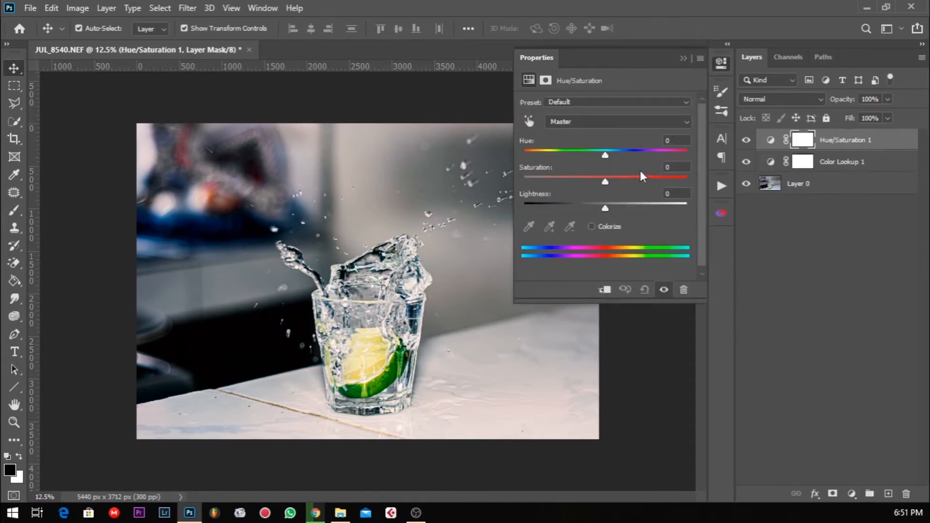
{"action": "mouse_move", "coordinate": [603, 179]}
{"action": "left_mouse_down"}
{"action": "mouse_move", "coordinate": [584, 179]}
{"action": "mouse_move", "coordinate": [618, 181]}
{"action": "left_mouse_up"}
{"action": "mouse_move", "coordinate": [605, 208]}
{"action": "left_mouse_down"}
{"action": "mouse_move", "coordinate": [617, 207]}
{"action": "mouse_move", "coordinate": [601, 208]}
{"action": "left_mouse_up"}
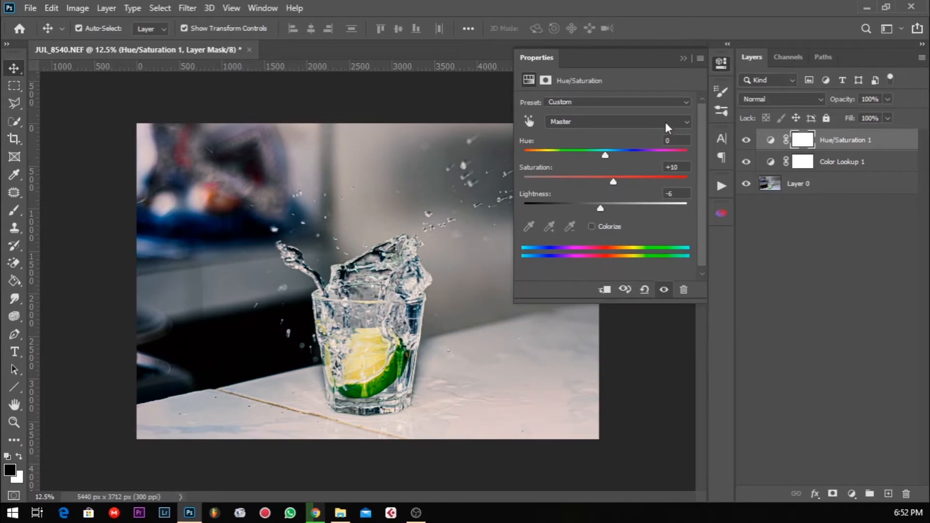
{"action": "left_click", "coordinate": [683, 58]}
Duplicate the photo layer, Layer 0
{"action": "left_click_drag", "start_coordinate": [846, 186], "coordinate": [888, 494]}
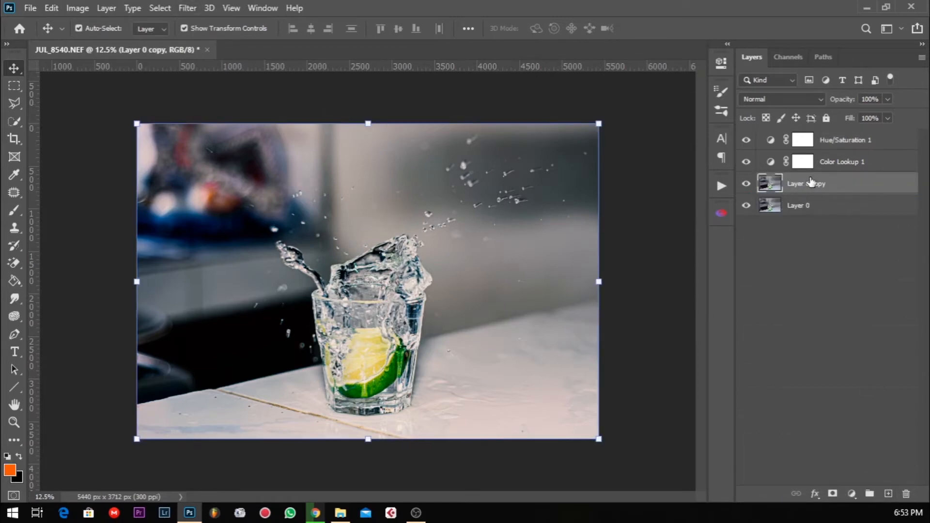
Apply a Gaussian Blur with a 13.9-pixel radius to Layer 0 copy
{"action": "left_click", "coordinate": [187, 8]}
{"action": "mouse_move", "coordinate": [300, 162]}
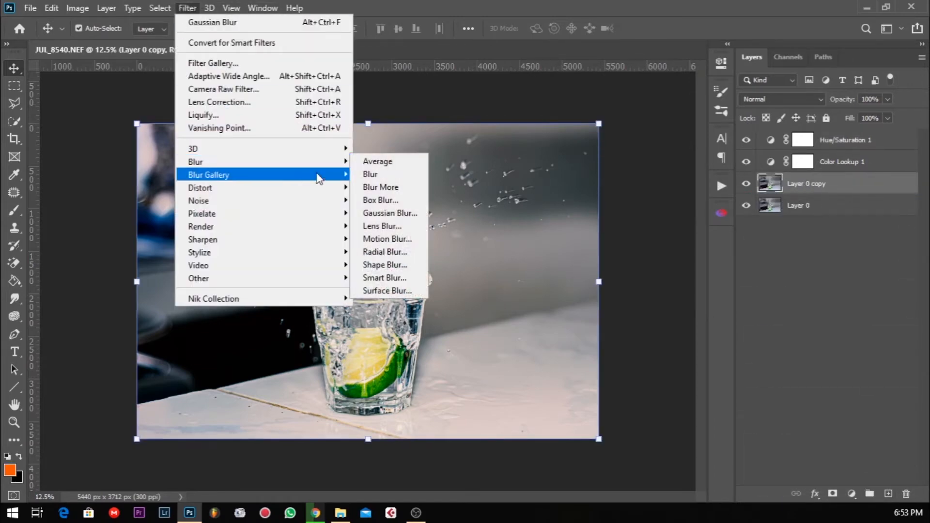
{"action": "left_click", "coordinate": [395, 211]}
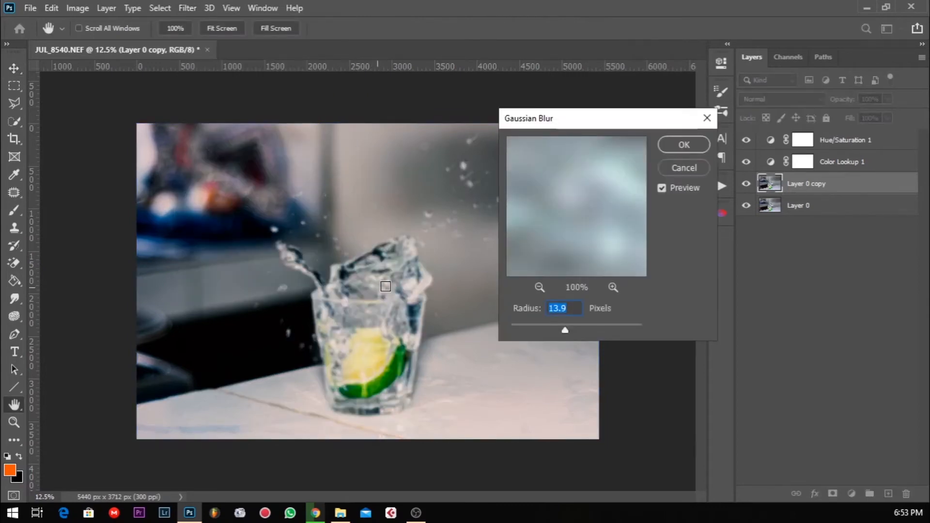
{"action": "left_click", "coordinate": [684, 144]}
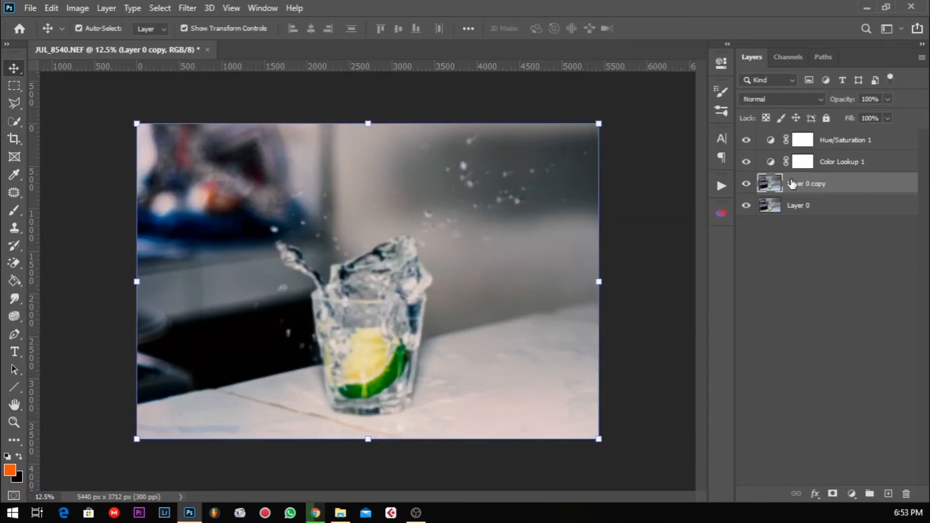
Add a mask to the blurred copy and paint black with a soft brush at 100% opacity over the water and lime in the glass
{"action": "left_click", "coordinate": [833, 493]}
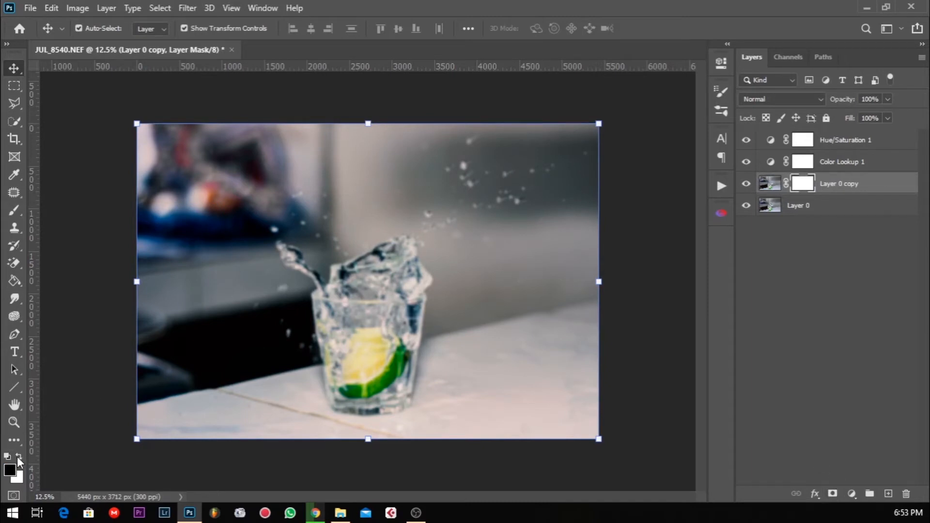
{"action": "left_click", "coordinate": [15, 212]}
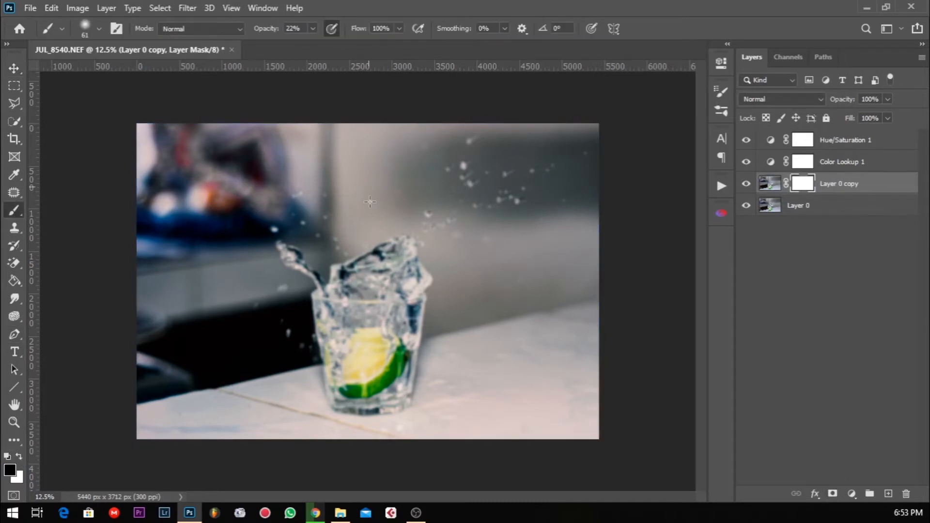
{"action": "left_click_drag", "start_coordinate": [355, 289], "coordinate": [396, 288]}
{"action": "left_click_drag", "start_coordinate": [313, 28], "coordinate": [357, 48]}
{"action": "left_click_drag", "start_coordinate": [379, 297], "coordinate": [402, 297]}
{"action": "mouse_move", "coordinate": [363, 320]}
{"action": "left_mouse_down"}
{"action": "mouse_move", "coordinate": [352, 349]}
{"action": "mouse_move", "coordinate": [338, 311]}
{"action": "mouse_move", "coordinate": [375, 347]}
{"action": "left_mouse_up"}
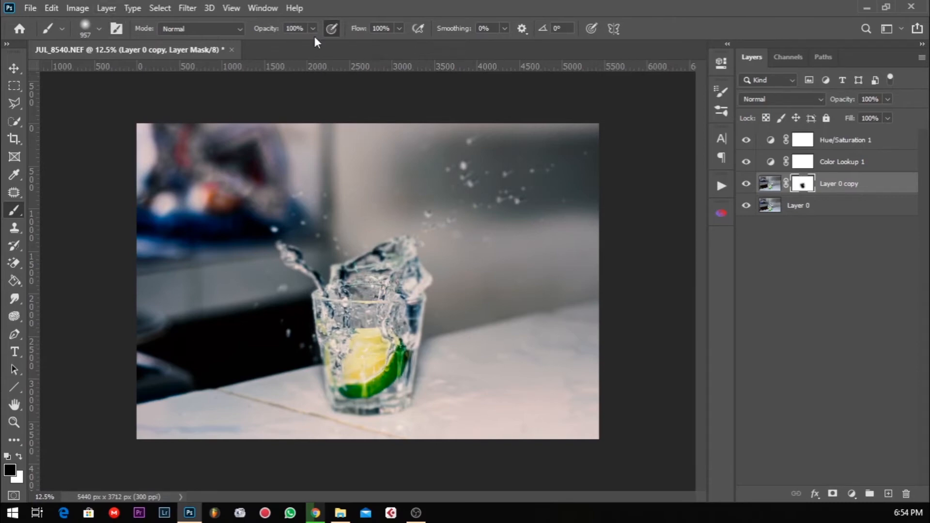
Set the brush flow to 49% and mask the blur off the rest of the glass, down to its base
{"action": "left_click", "coordinate": [399, 28]}
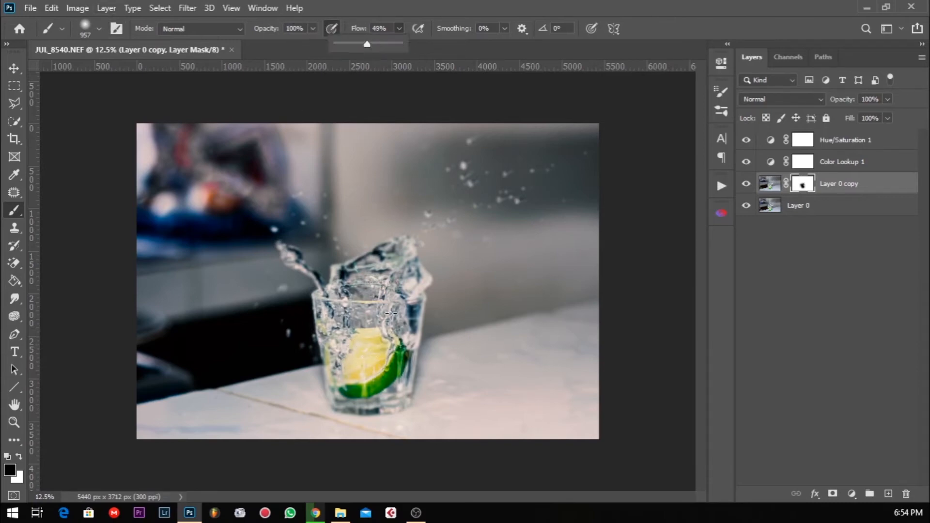
{"action": "scroll", "coordinate": [395, 314], "scroll_direction": "up", "scroll_amount": 4}
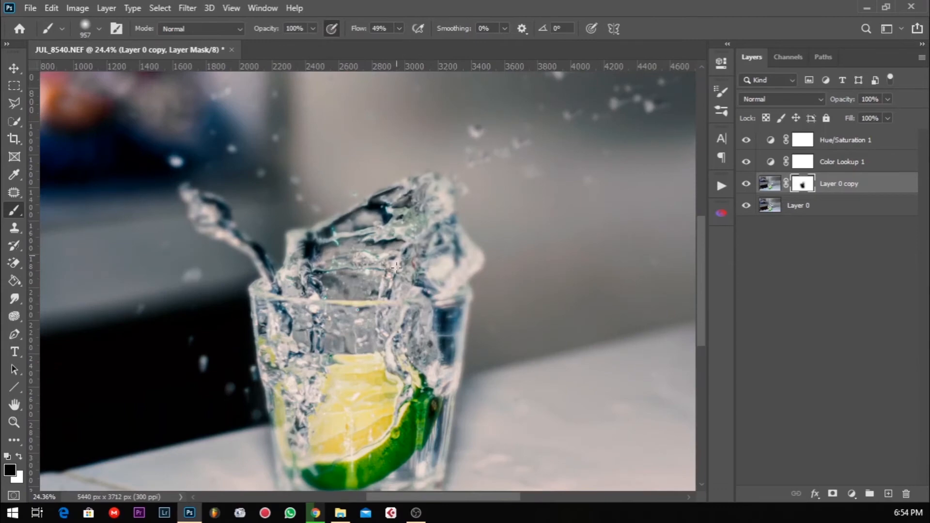
{"action": "scroll", "coordinate": [405, 361], "scroll_direction": "down", "scroll_amount": 1}
{"action": "mouse_move", "coordinate": [407, 372]}
{"action": "left_mouse_down"}
{"action": "mouse_move", "coordinate": [398, 431]}
{"action": "mouse_move", "coordinate": [371, 462]}
{"action": "mouse_move", "coordinate": [324, 448]}
{"action": "mouse_move", "coordinate": [294, 361]}
{"action": "mouse_move", "coordinate": [294, 308]}
{"action": "left_mouse_up"}
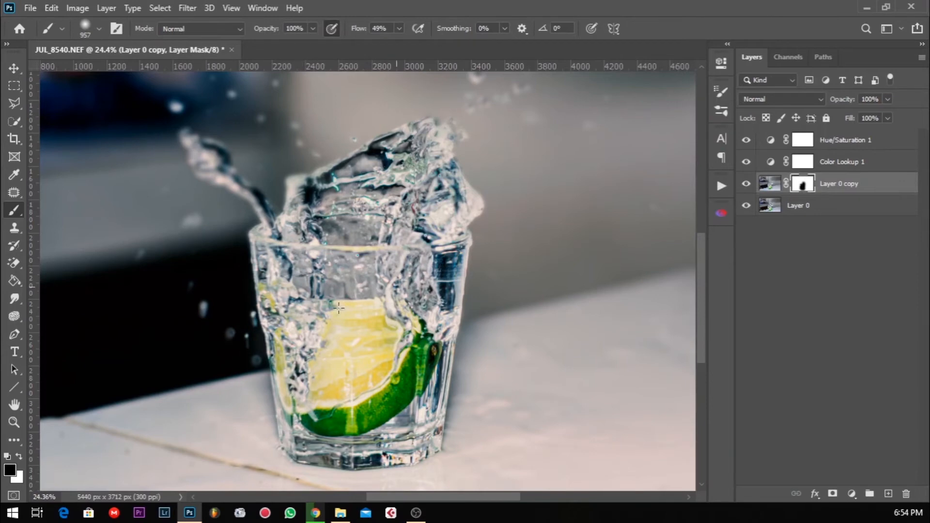
With a smaller brush, mask the blur off the water jet and the droplets around it on the glass's left side
{"action": "scroll", "coordinate": [320, 310], "scroll_direction": "up", "scroll_amount": 2}
{"action": "mouse_move", "coordinate": [301, 292]}
{"action": "left_mouse_down", "text": "alt"}
{"action": "mouse_move", "coordinate": [242, 301]}
{"action": "mouse_move", "coordinate": [242, 252]}
{"action": "mouse_move", "coordinate": [187, 199]}
{"action": "left_mouse_up", "text": "alt"}
{"action": "left_click", "coordinate": [176, 172]}
{"action": "left_click", "coordinate": [233, 159]}
{"action": "left_click", "coordinate": [274, 105]}
{"action": "left_click", "coordinate": [276, 149]}
{"action": "left_click_drag", "start_coordinate": [295, 190], "coordinate": [316, 219]}
{"action": "left_click", "coordinate": [354, 205]}
{"action": "left_click", "coordinate": [204, 374]}
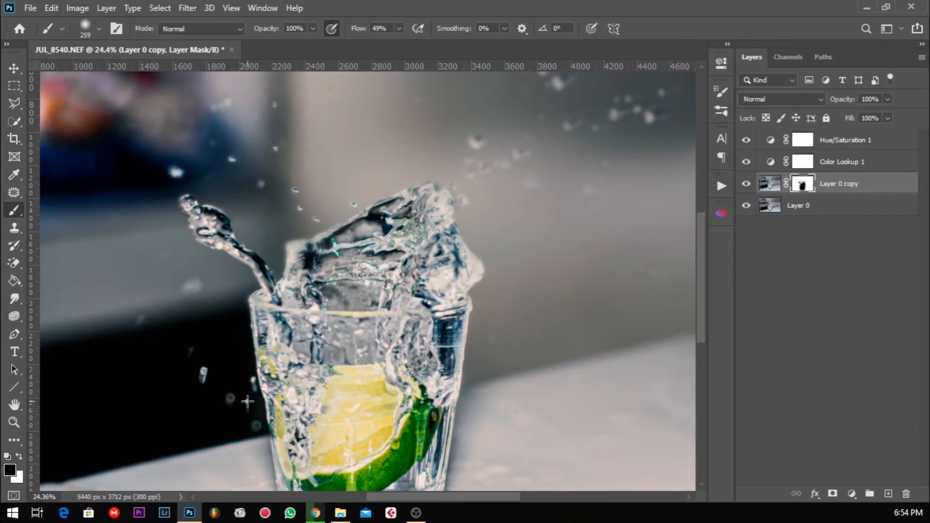
Mask the blur off the two faint droplets left of the glass and the outer edge of the main splash
{"action": "left_click", "coordinate": [145, 320]}
{"action": "left_click", "coordinate": [192, 285]}
{"action": "left_click_drag", "start_coordinate": [416, 289], "coordinate": [426, 288]}
{"action": "mouse_move", "coordinate": [455, 193]}
{"action": "left_mouse_down"}
{"action": "mouse_move", "coordinate": [361, 217]}
{"action": "mouse_move", "coordinate": [265, 289]}
{"action": "left_mouse_up"}
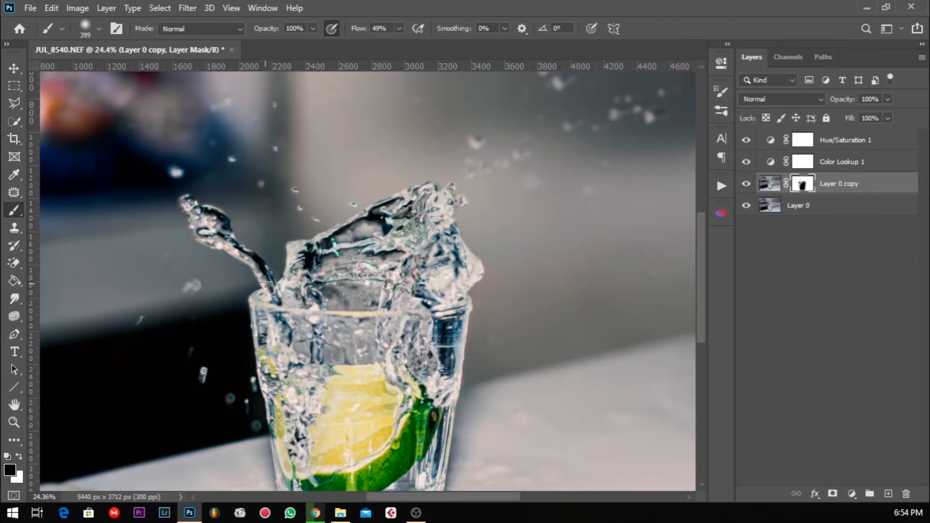
Mask the blur off the droplets just beyond the splash's upper right edge and set the brush flow to 87%
{"action": "scroll", "coordinate": [276, 315], "scroll_direction": "down", "scroll_amount": 4}
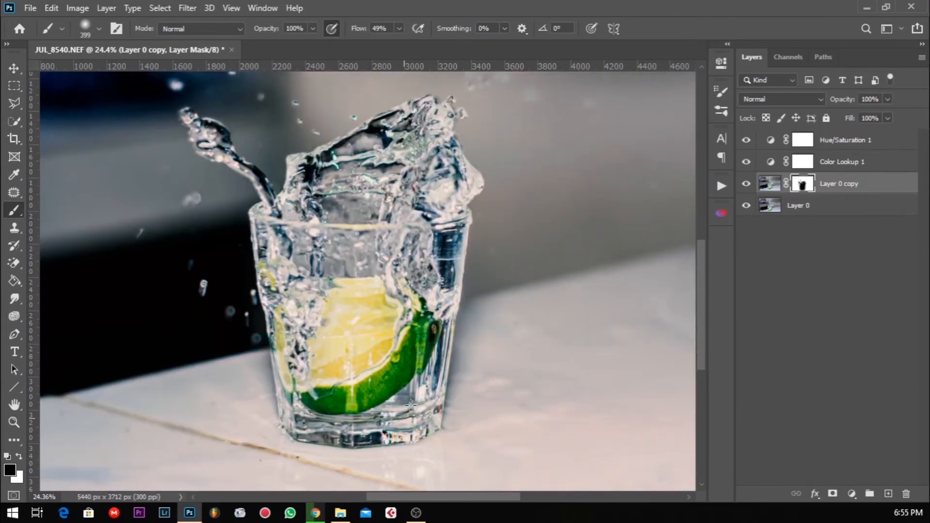
{"action": "scroll", "coordinate": [444, 213], "scroll_direction": "up", "scroll_amount": 6}
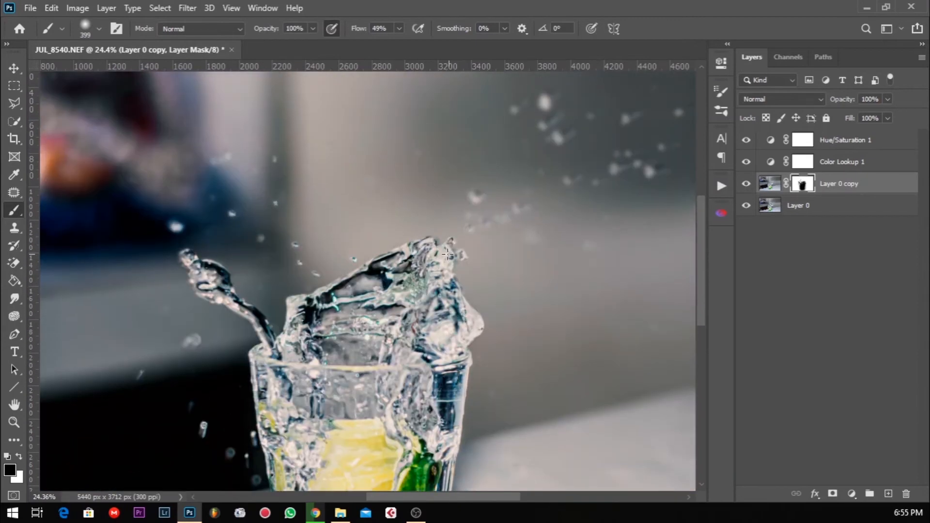
{"action": "mouse_move", "coordinate": [476, 194]}
{"action": "left_mouse_down"}
{"action": "mouse_move", "coordinate": [468, 230]}
{"action": "mouse_move", "coordinate": [521, 200]}
{"action": "mouse_move", "coordinate": [473, 195]}
{"action": "left_mouse_up"}
{"action": "scroll", "coordinate": [560, 238], "scroll_direction": "up", "scroll_amount": 2}
{"action": "scroll", "coordinate": [560, 237], "scroll_direction": "up", "scroll_amount": 1}
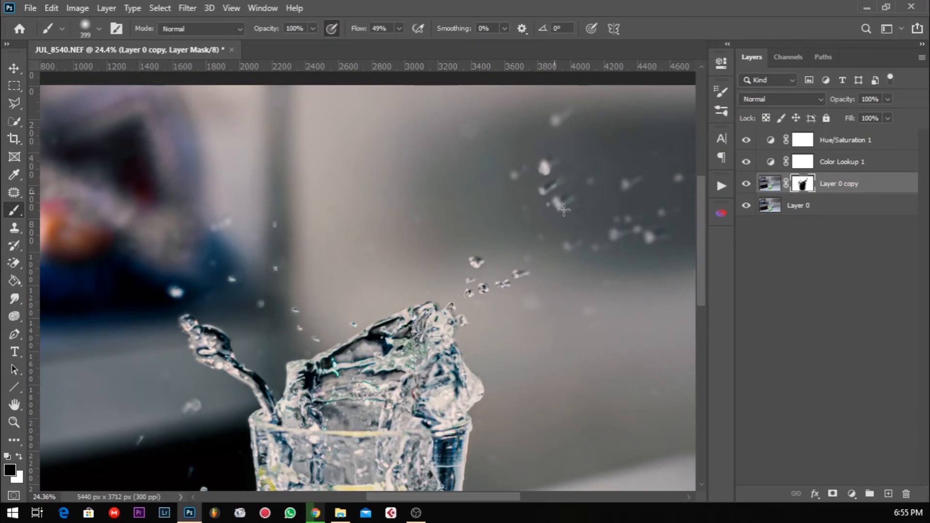
{"action": "left_click", "coordinate": [399, 28]}
{"action": "left_click", "coordinate": [554, 121]}
{"action": "mouse_move", "coordinate": [609, 234]}
{"action": "left_mouse_down"}
{"action": "mouse_move", "coordinate": [635, 229]}
{"action": "mouse_move", "coordinate": [563, 244]}
{"action": "mouse_move", "coordinate": [501, 283]}
{"action": "left_mouse_up"}
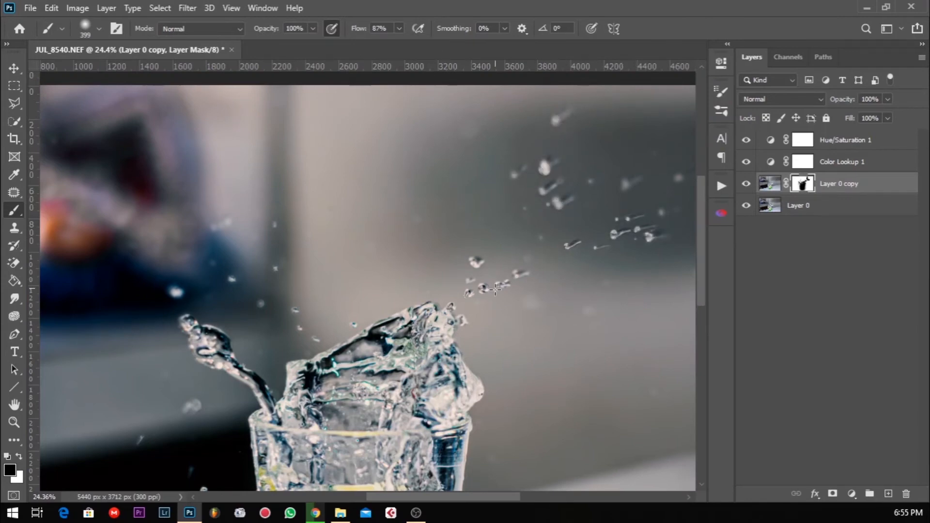
{"action": "key", "text": "ctrl+z"}
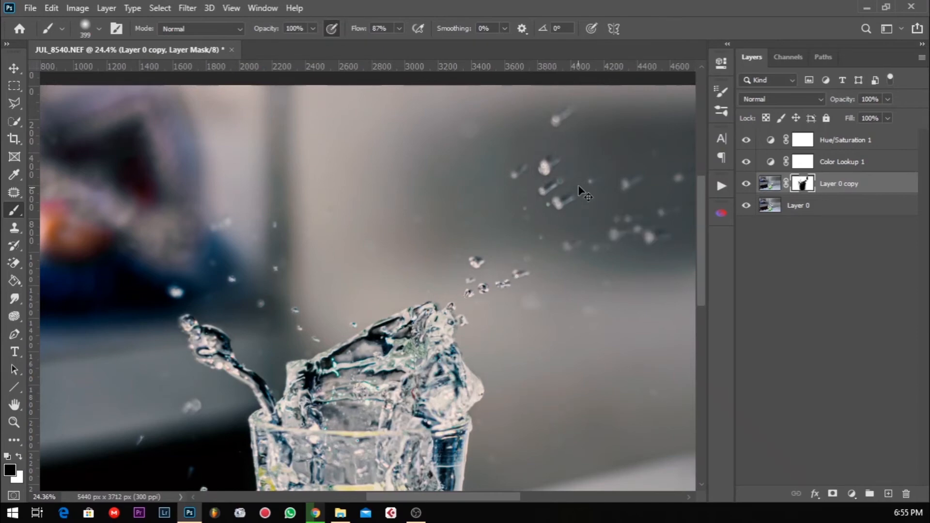
{"action": "key", "text": "ctrl+z"}
Mask the blur off the distant flying droplets at the photo's upper right with a much smaller brush
{"action": "left_click_drag", "start_coordinate": [559, 214], "coordinate": [527, 227]}
{"action": "mouse_move", "coordinate": [546, 171]}
{"action": "left_mouse_down"}
{"action": "mouse_move", "coordinate": [564, 206]}
{"action": "mouse_move", "coordinate": [642, 234]}
{"action": "mouse_move", "coordinate": [628, 218]}
{"action": "mouse_move", "coordinate": [614, 222]}
{"action": "mouse_move", "coordinate": [625, 184]}
{"action": "mouse_move", "coordinate": [641, 185]}
{"action": "left_mouse_up"}
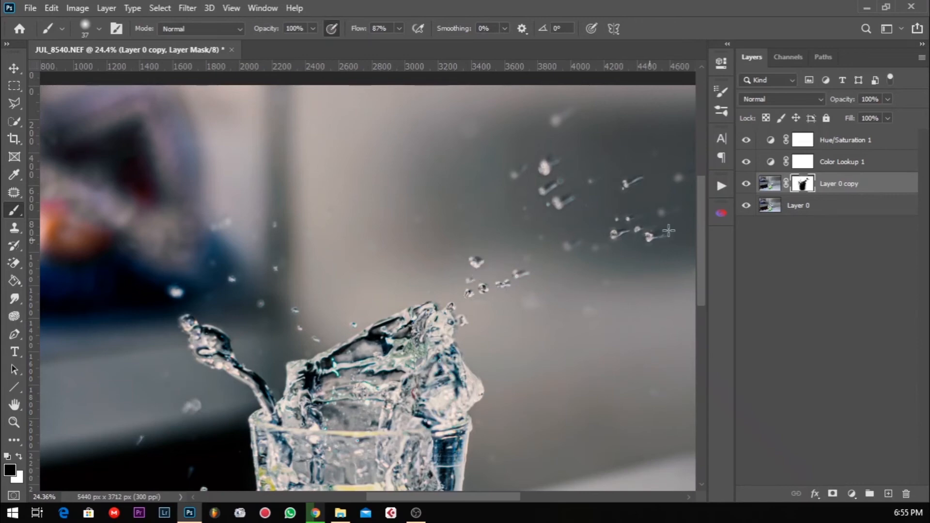
{"action": "right_click", "coordinate": [630, 247], "text": "alt"}
{"action": "left_click_drag", "start_coordinate": [630, 248], "coordinate": [541, 235]}
{"action": "left_click_drag", "start_coordinate": [682, 175], "coordinate": [667, 208]}
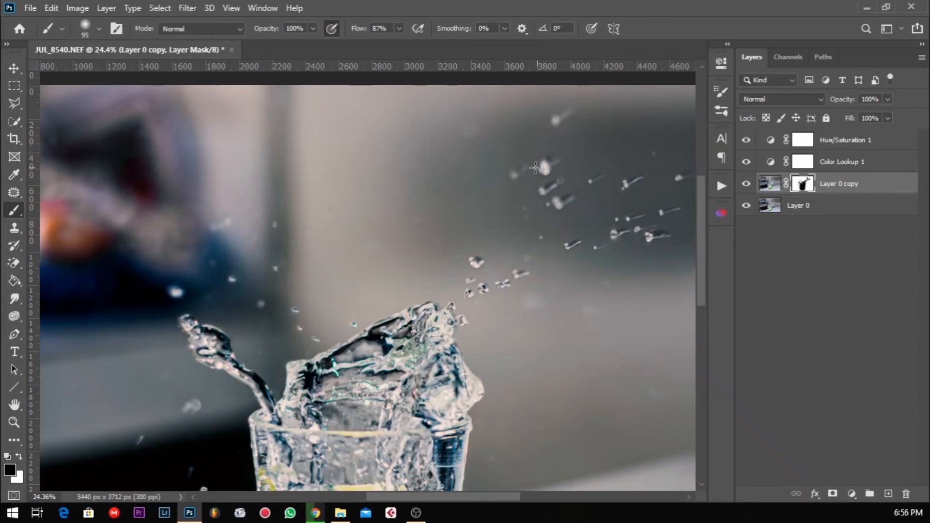
Compare the whole photo with and without the masked blur layer, leaving it shown
{"action": "scroll", "coordinate": [557, 213], "scroll_direction": "down", "scroll_amount": 1}
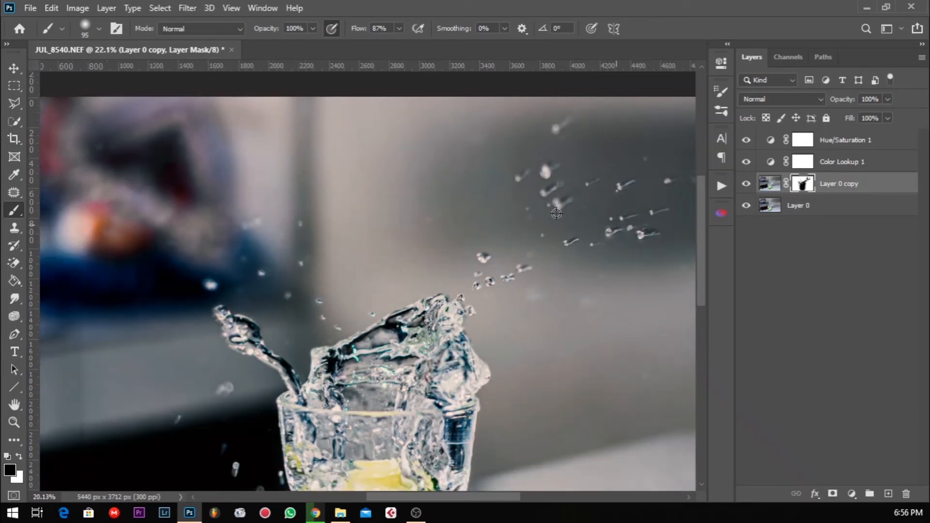
{"action": "scroll", "coordinate": [557, 213], "scroll_direction": "down", "scroll_amount": 3}
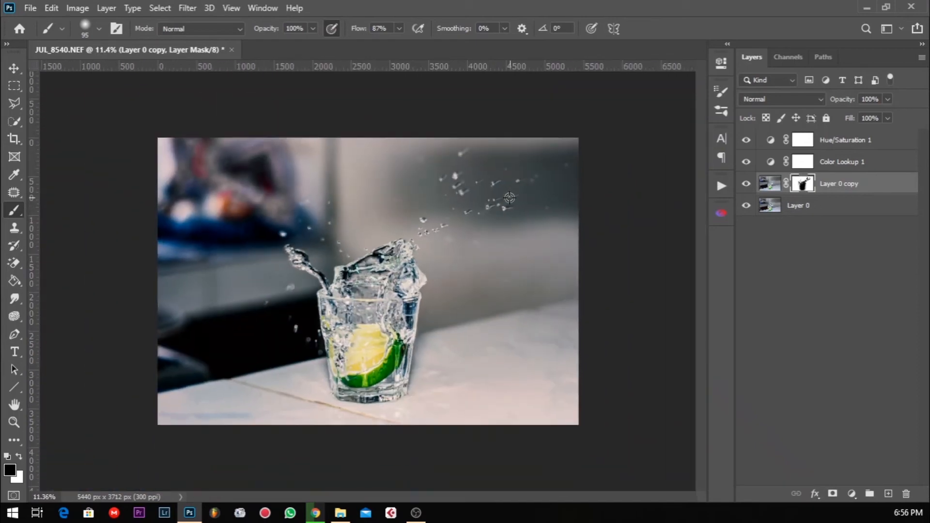
{"action": "left_click", "coordinate": [747, 185]}
Group Layer 0 copy and Layer 0 together
{"action": "left_click", "coordinate": [769, 183]}
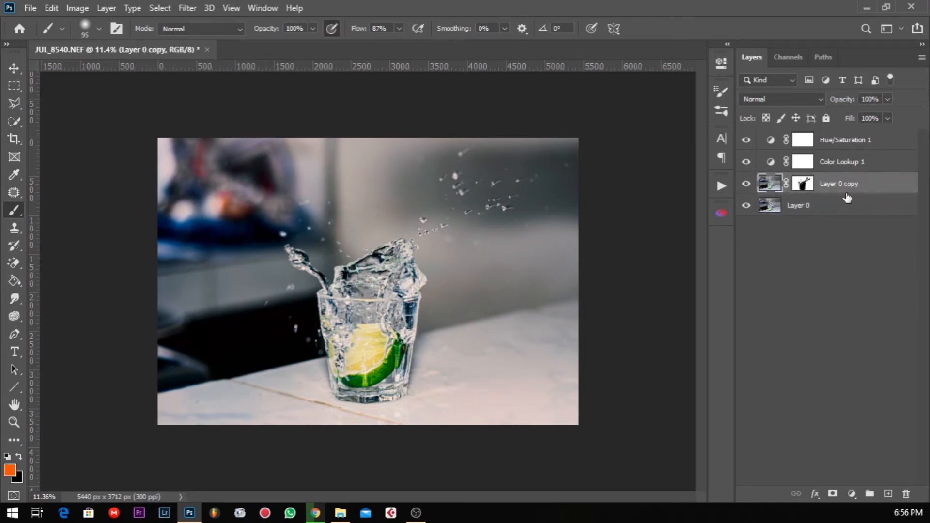
{"action": "left_click", "coordinate": [856, 500]}
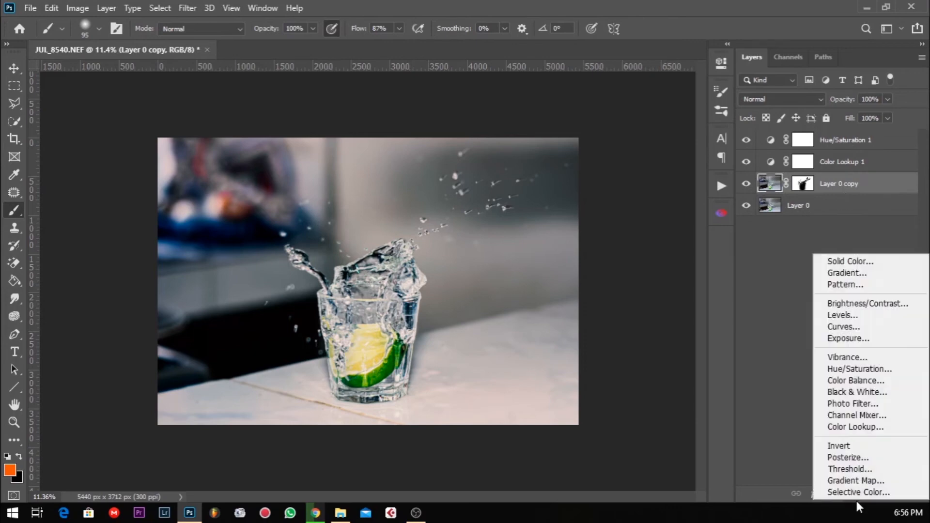
{"action": "left_click", "coordinate": [838, 218]}
{"action": "left_click", "coordinate": [834, 210], "text": "shift"}
{"action": "left_click_drag", "start_coordinate": [838, 204], "coordinate": [869, 494]}
Add a Curves adjustment above the group, lowering the white point's output and moving the black point slightly inward
{"action": "left_click", "coordinate": [854, 499]}
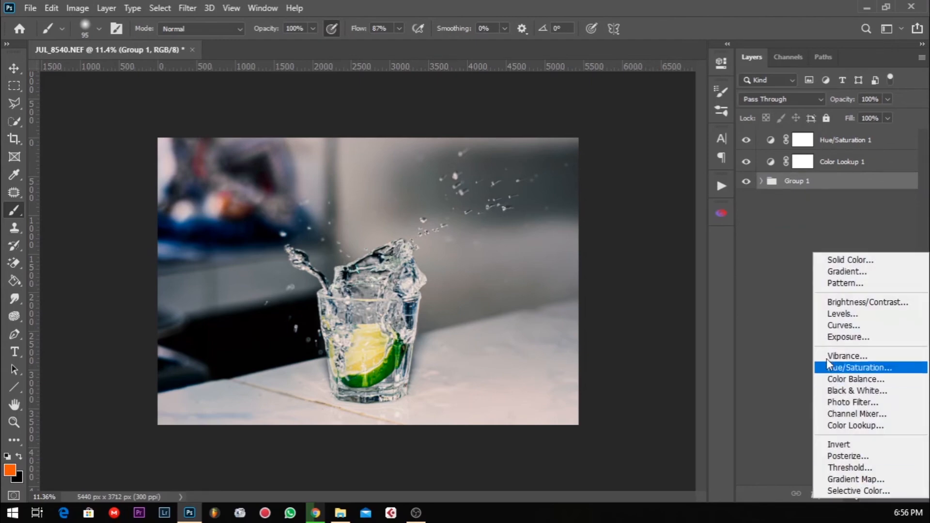
{"action": "left_click", "coordinate": [827, 327]}
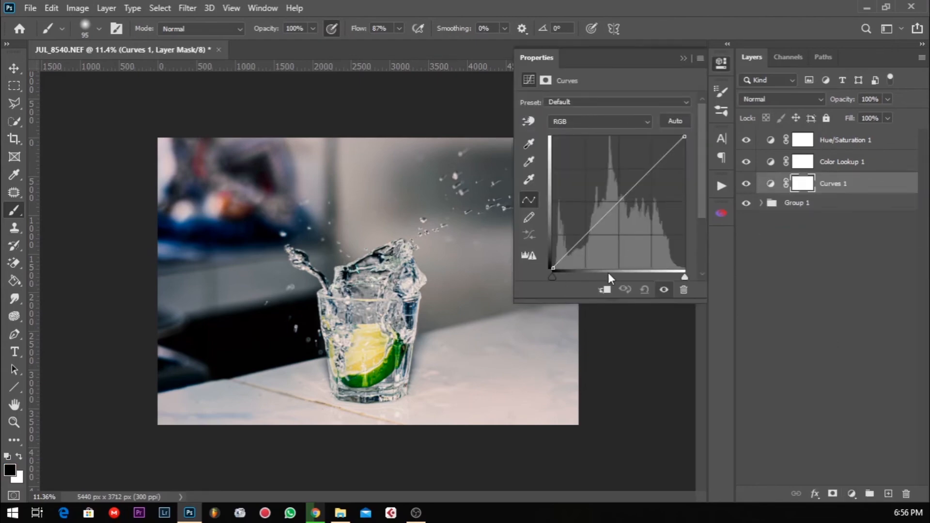
{"action": "mouse_move", "coordinate": [682, 278]}
{"action": "left_mouse_down"}
{"action": "mouse_move", "coordinate": [675, 272]}
{"action": "mouse_move", "coordinate": [684, 277]}
{"action": "left_mouse_up"}
{"action": "left_click_drag", "start_coordinate": [684, 138], "coordinate": [684, 149]}
{"action": "left_click_drag", "start_coordinate": [556, 277], "coordinate": [555, 275]}
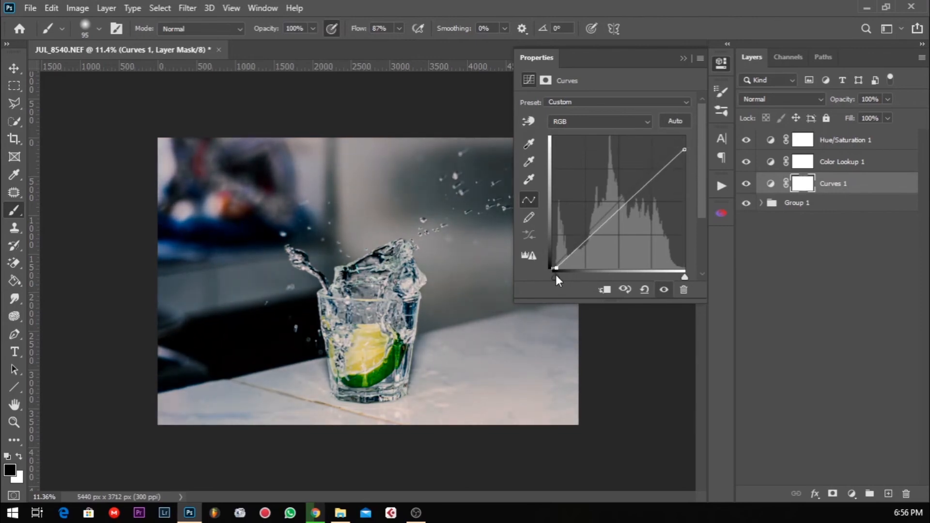
Reduce the density and increase the feather of the Curves layer's mask
{"action": "left_click", "coordinate": [545, 80]}
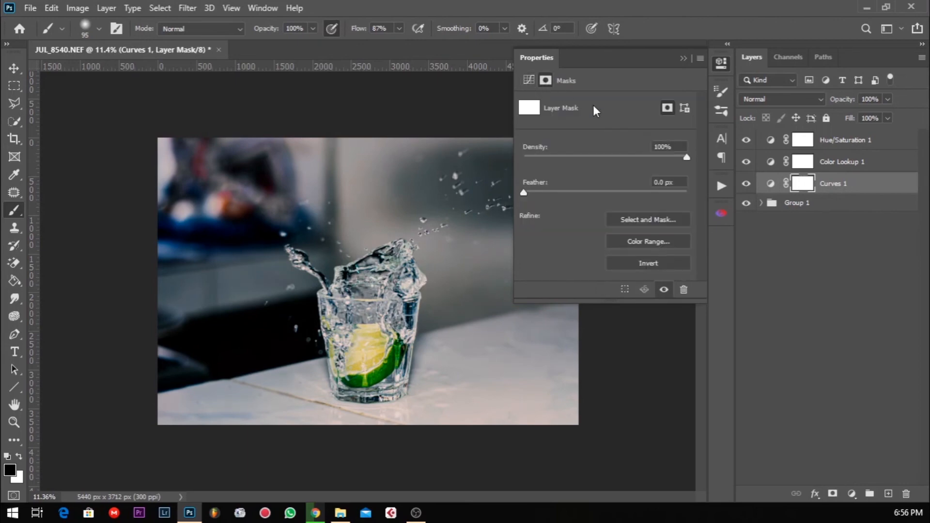
{"action": "left_click_drag", "start_coordinate": [685, 160], "coordinate": [638, 159]}
{"action": "left_click_drag", "start_coordinate": [525, 193], "coordinate": [569, 197]}
{"action": "left_click", "coordinate": [684, 59]}
Compare the photo with and without the Curves adjustment, leaving it shown
{"action": "left_click", "coordinate": [746, 184]}
{"action": "left_click", "coordinate": [746, 184]}
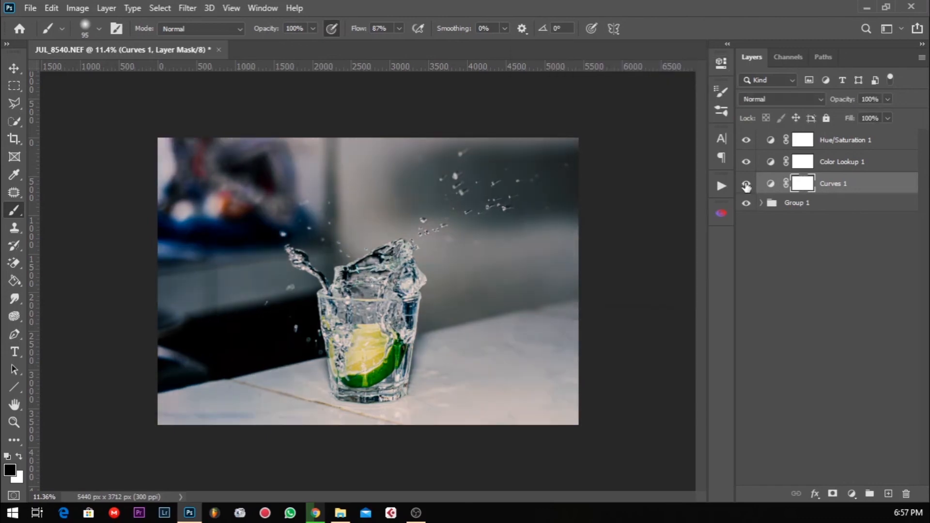
{"action": "left_click", "coordinate": [746, 185]}
{"action": "left_click", "coordinate": [747, 185]}
Start saving the document as a Photoshop file on the desktop, entering a file name beginning with "CUP WI"
{"action": "left_click", "coordinate": [30, 7]}
{"action": "left_click", "coordinate": [73, 173]}
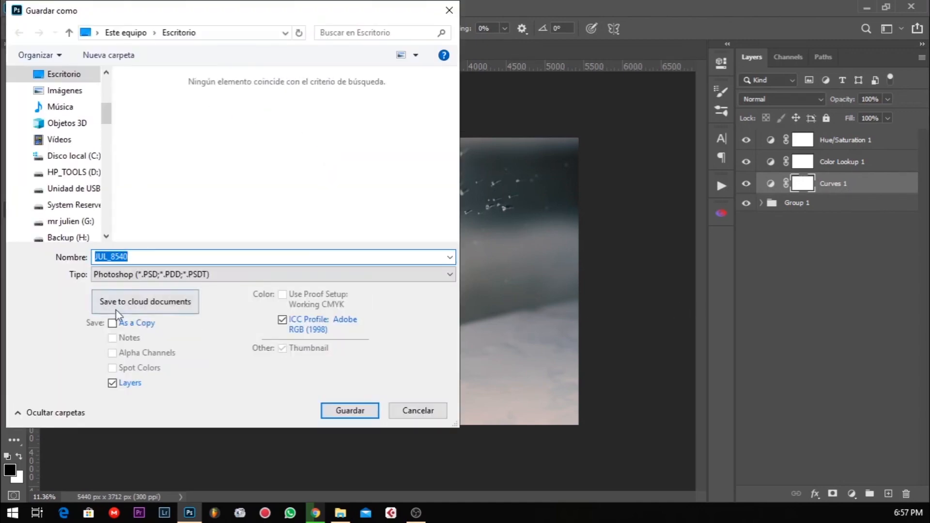
{"action": "type", "text": "CUP WI"}
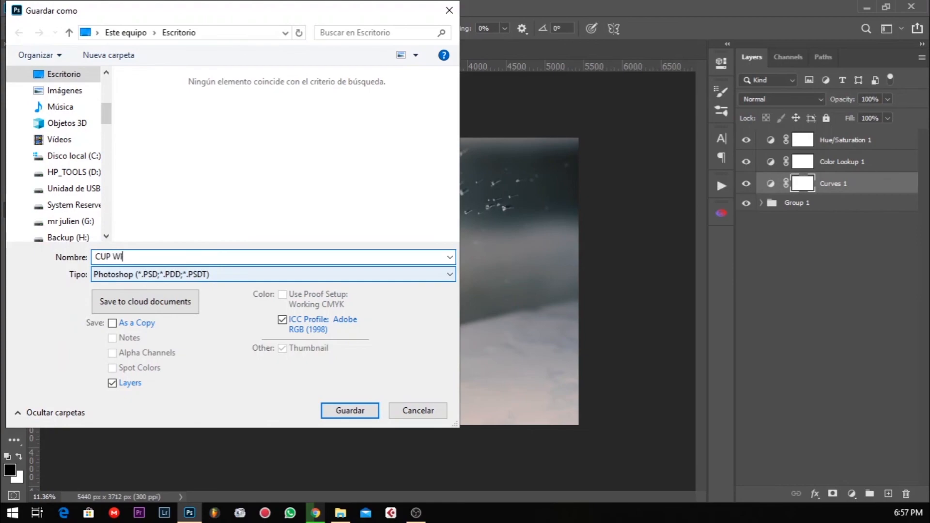